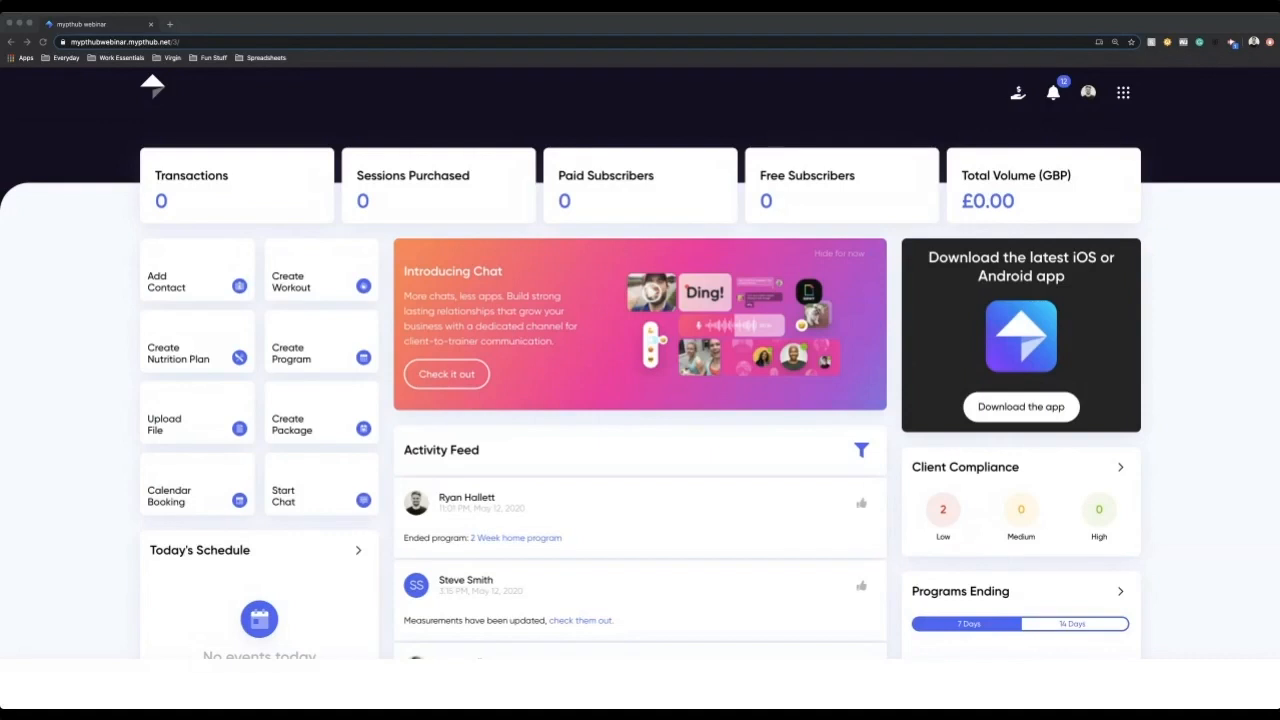
# Step: Open the Programs section and look through the ready-made Bodyweight program's weekly plan, returning to the program list
pyautogui.click(1127, 95)
pyautogui.click(943, 240)
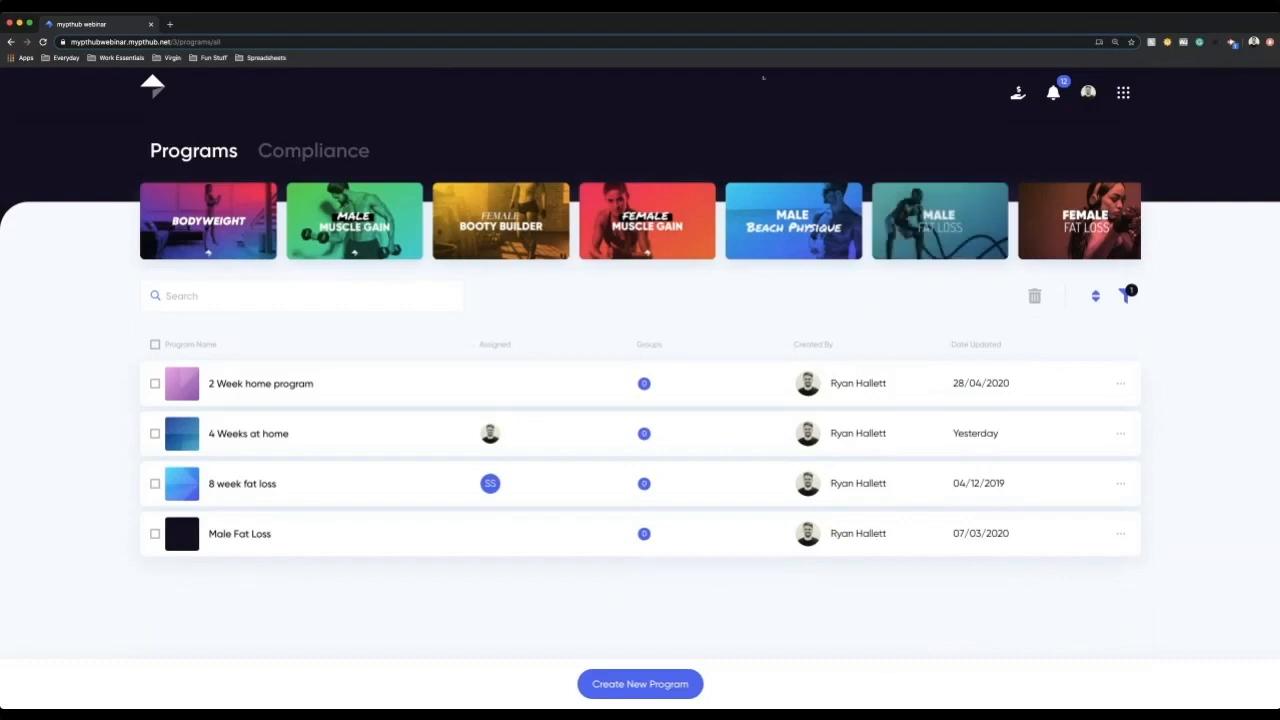
pyautogui.click(218, 222)
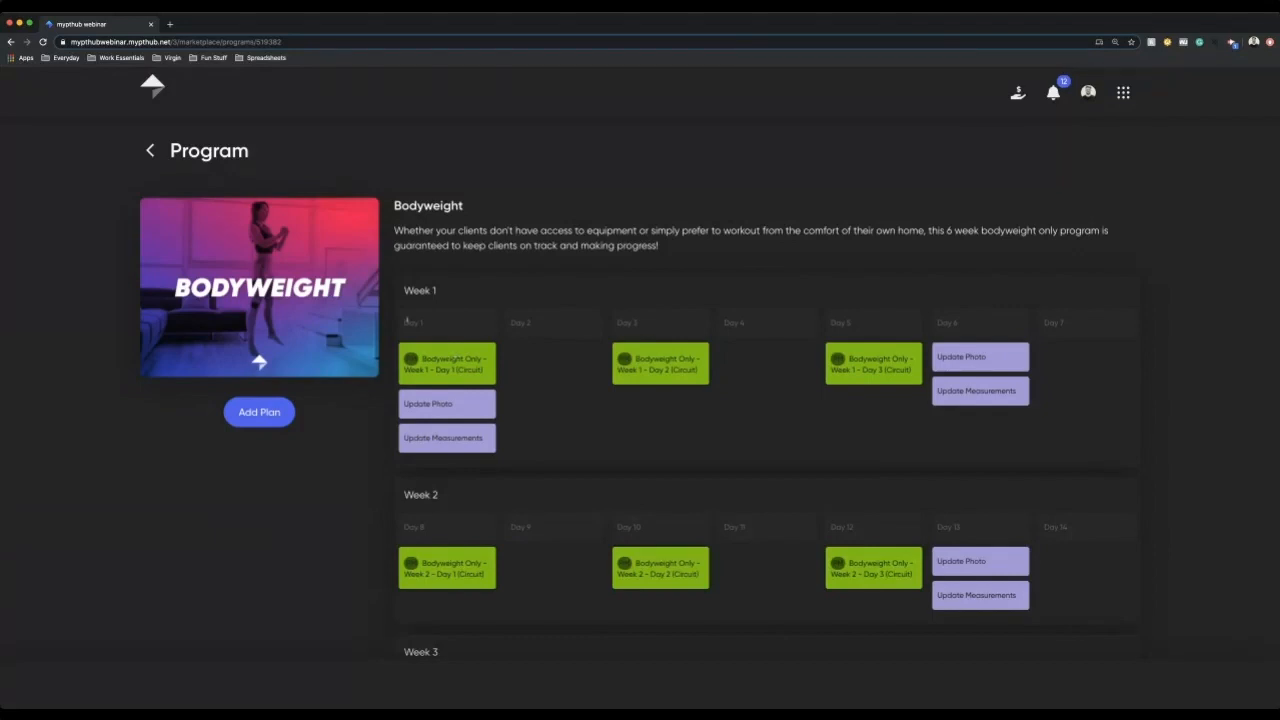
pyautogui.scroll(-3, 529, 339)
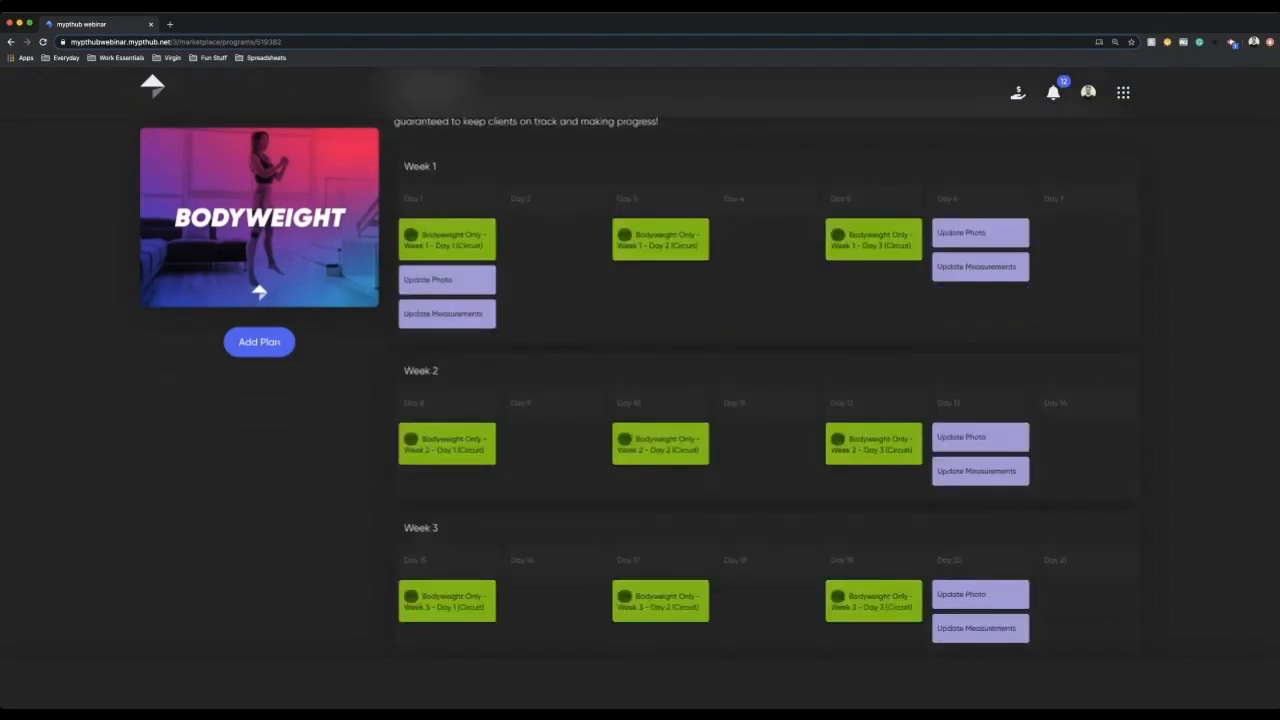
pyautogui.scroll(3, 259, 330)
pyautogui.click(149, 149)
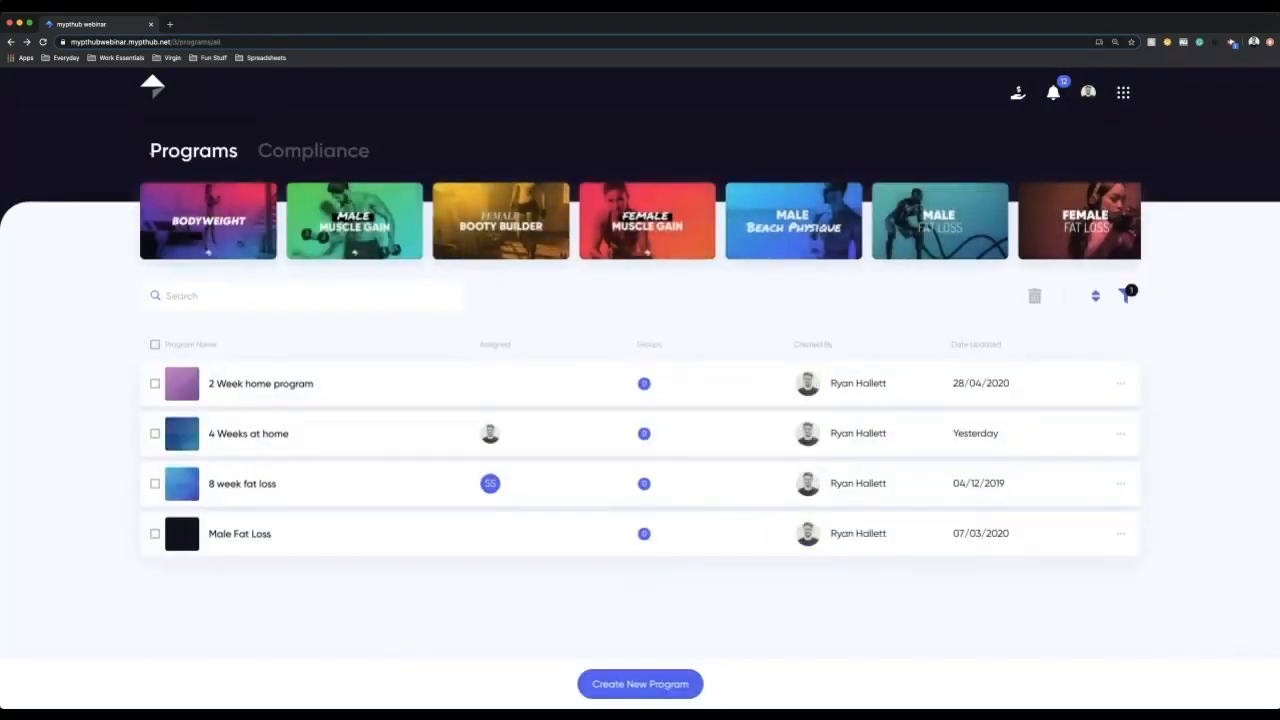
pyautogui.moveTo(1078, 228)
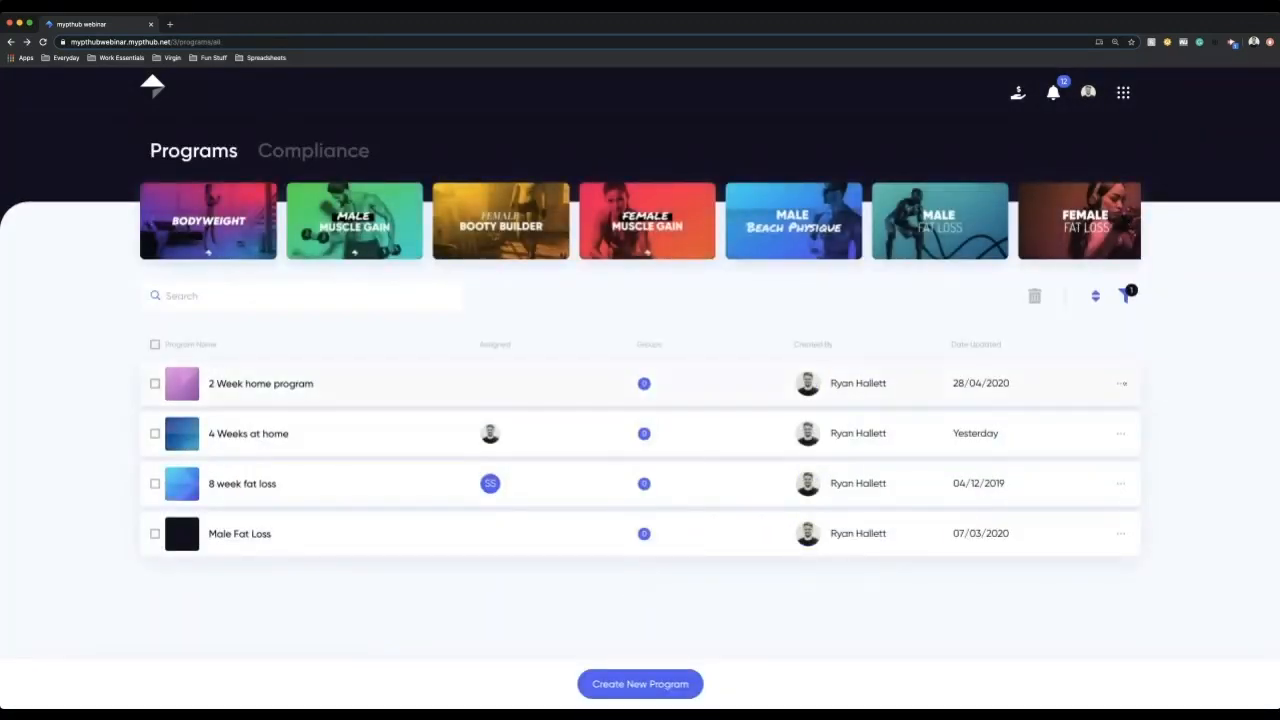
pyautogui.click(1121, 383)
pyautogui.click(1197, 462)
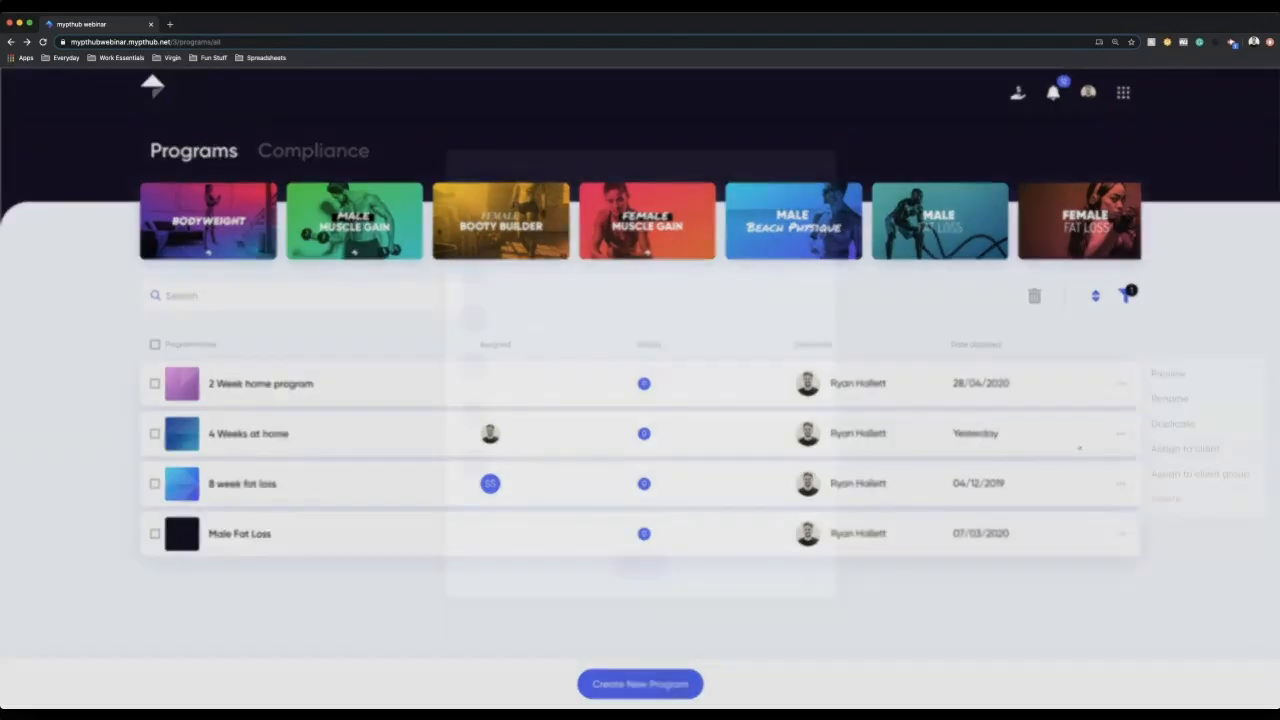
pyautogui.click(814, 321)
pyautogui.click(487, 338)
pyautogui.click(478, 502)
pyautogui.click(812, 292)
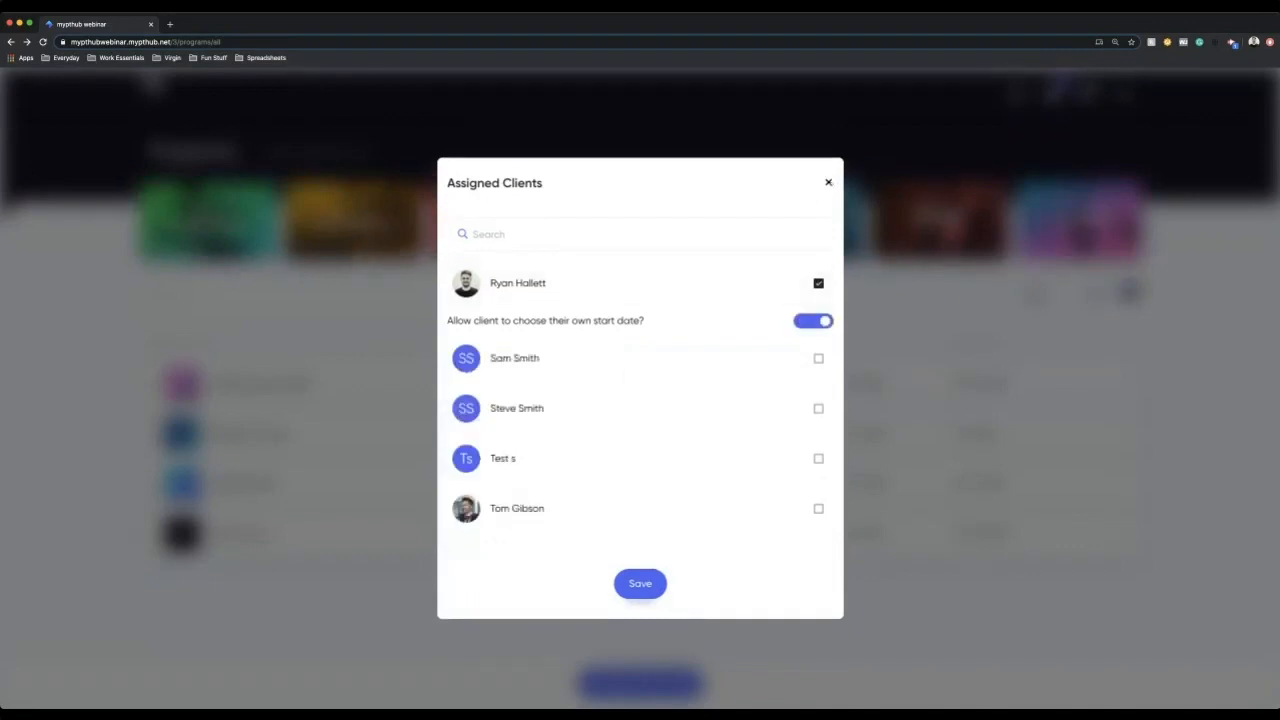
pyautogui.click(828, 183)
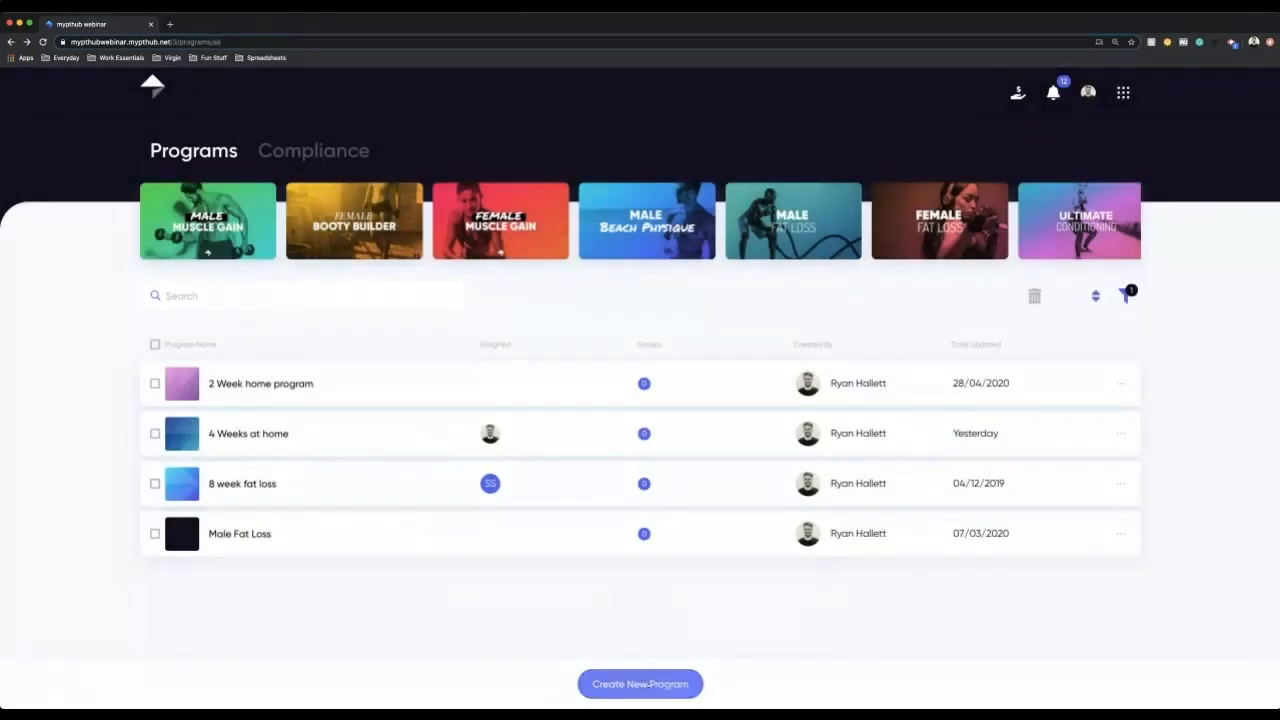
# Step: Create a new program titled "8 Weeks at Home"
pyautogui.click(640, 684)
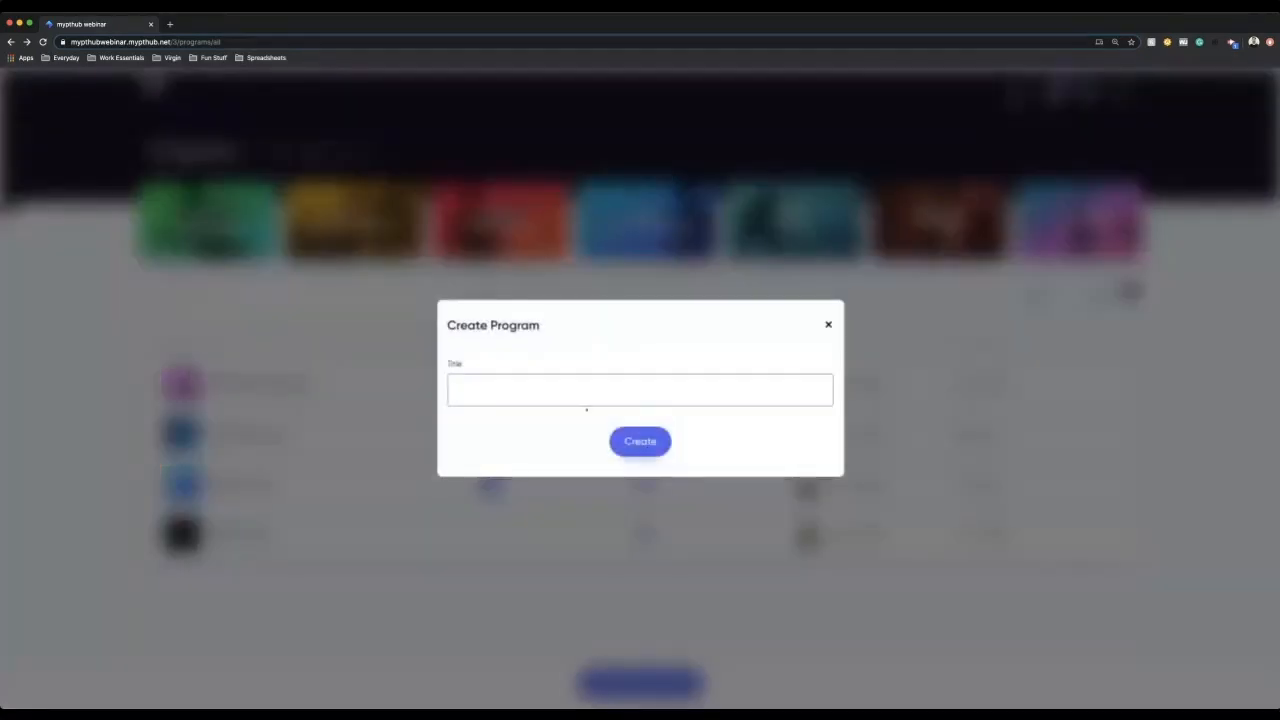
pyautogui.write('8 Weeks at home')
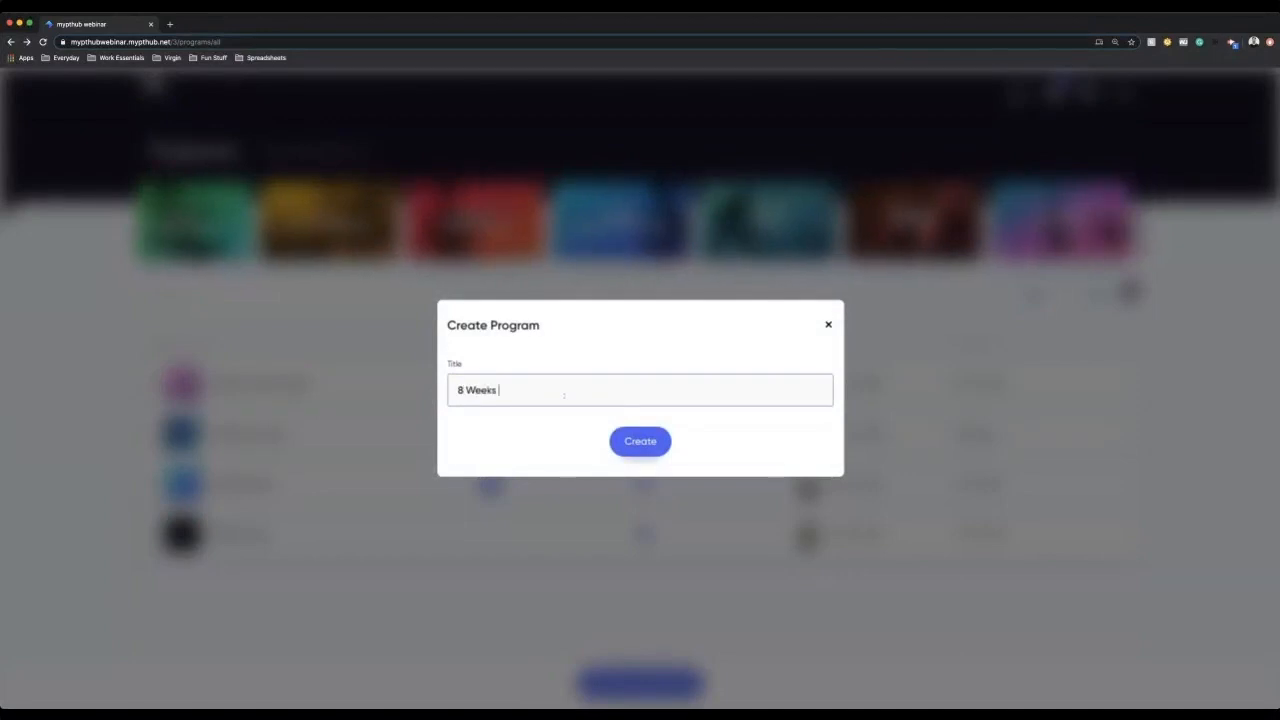
pyautogui.press('Return')
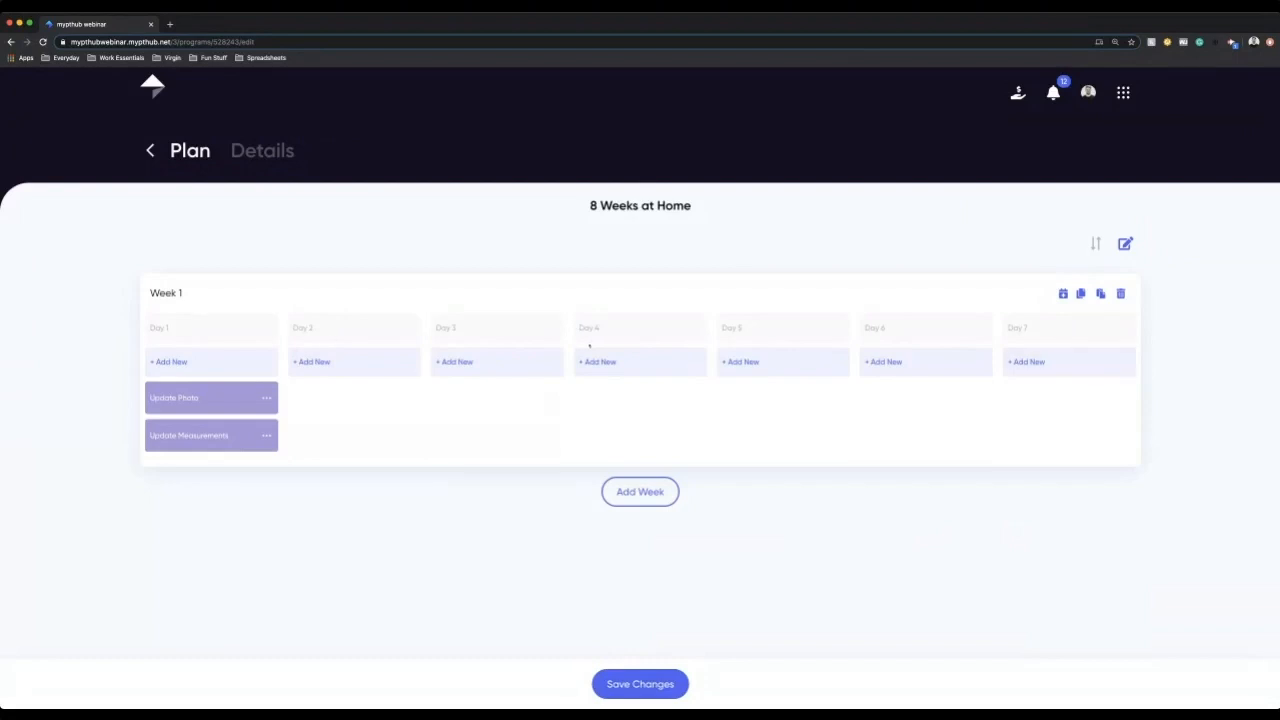
# Step: Add "Home Workout (Advanced) - Week 1 - Day 1" as the AM workout on Day 1
pyautogui.click(248, 363)
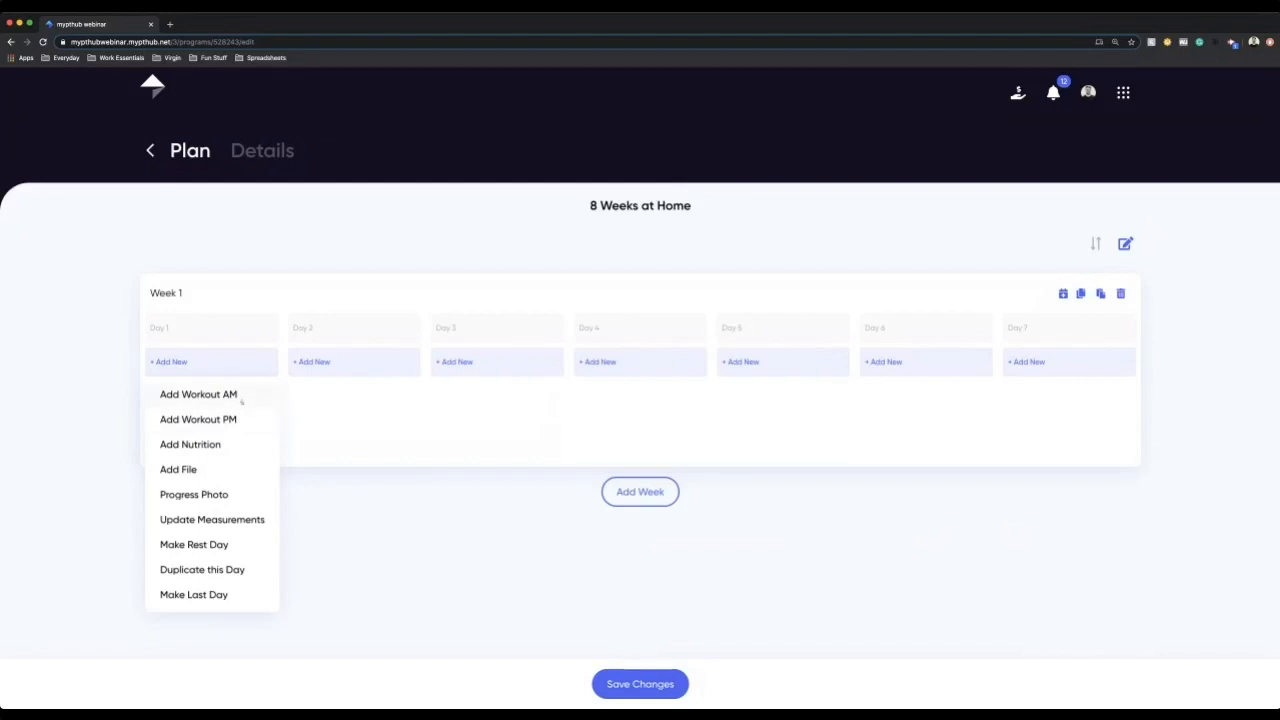
pyautogui.click(198, 394)
pyautogui.click(820, 420)
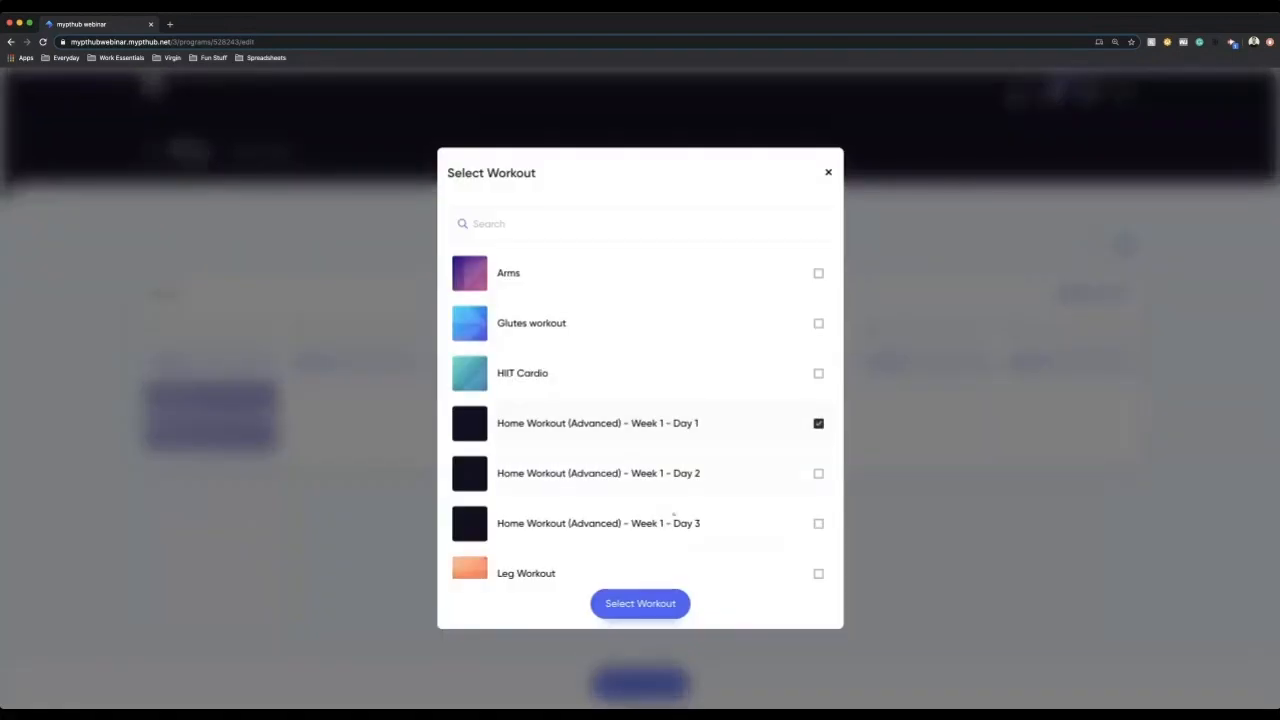
pyautogui.click(640, 603)
# Step: Make Day 2 a rest day and add "Home Workout (Advanced) - Week 1 - Day 2" as the PM workout on Day 3
pyautogui.click(381, 364)
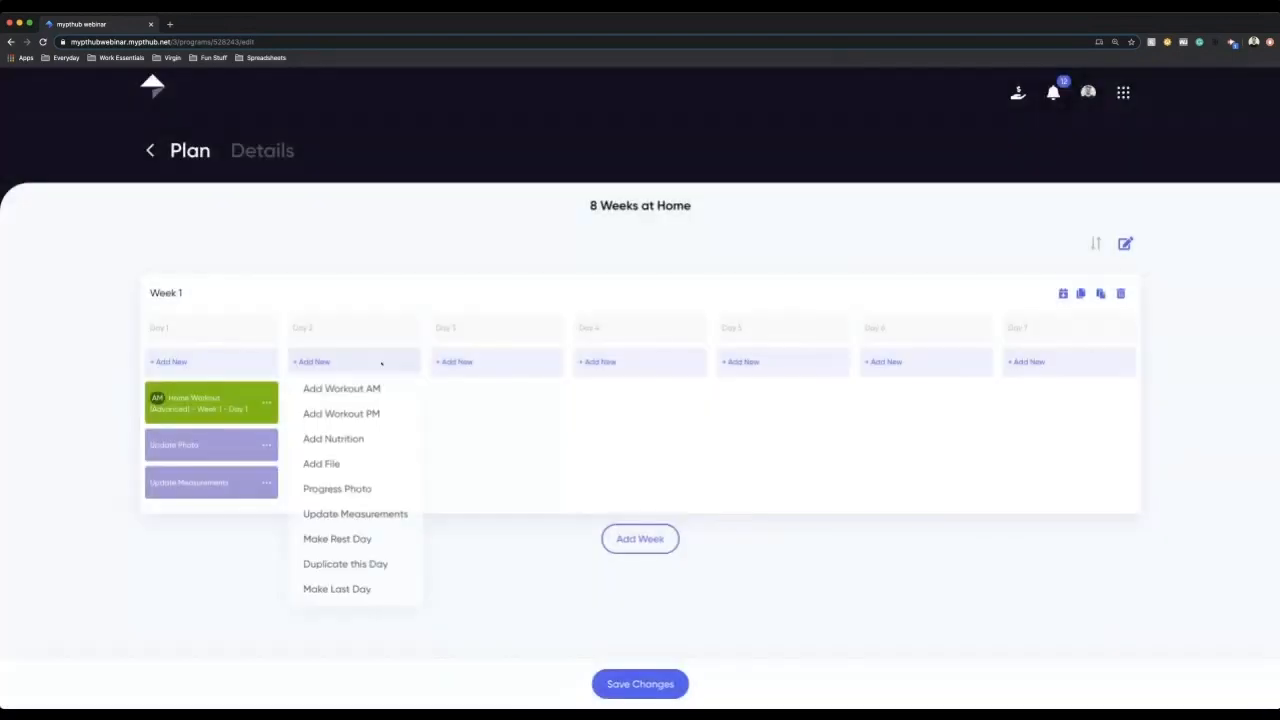
pyautogui.click(337, 538)
pyautogui.click(458, 362)
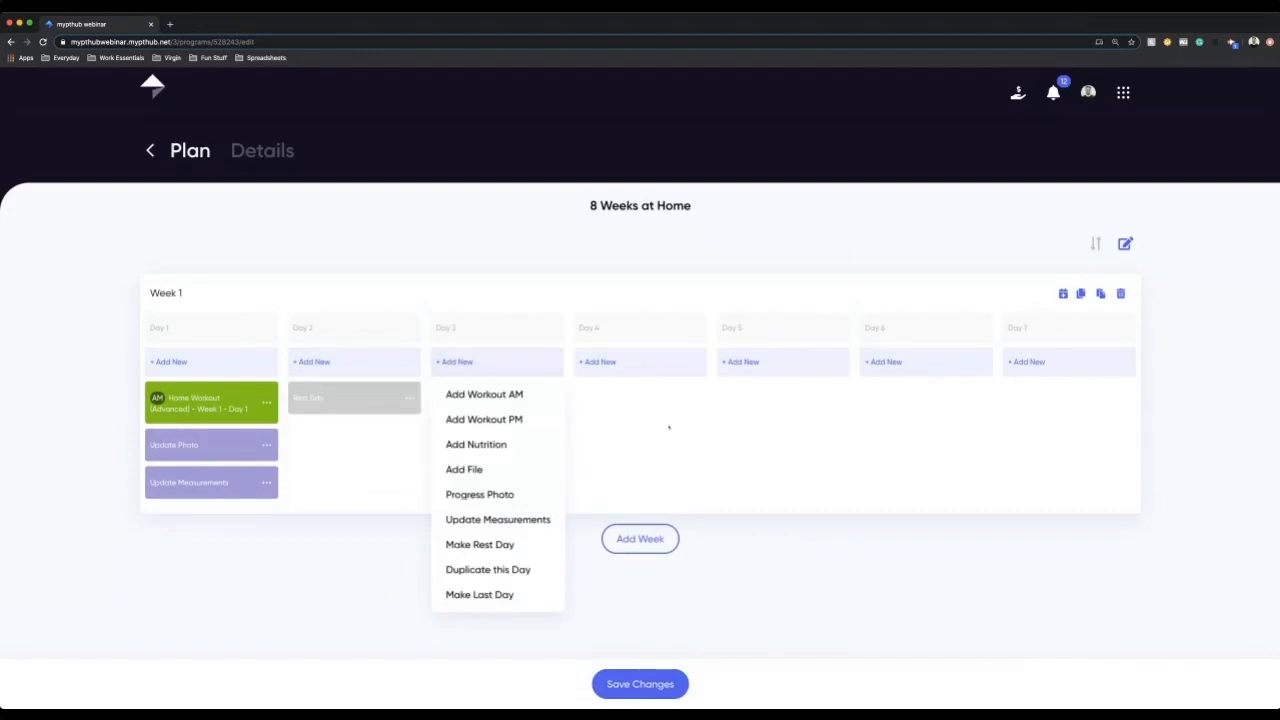
pyautogui.click(484, 394)
pyautogui.click(663, 472)
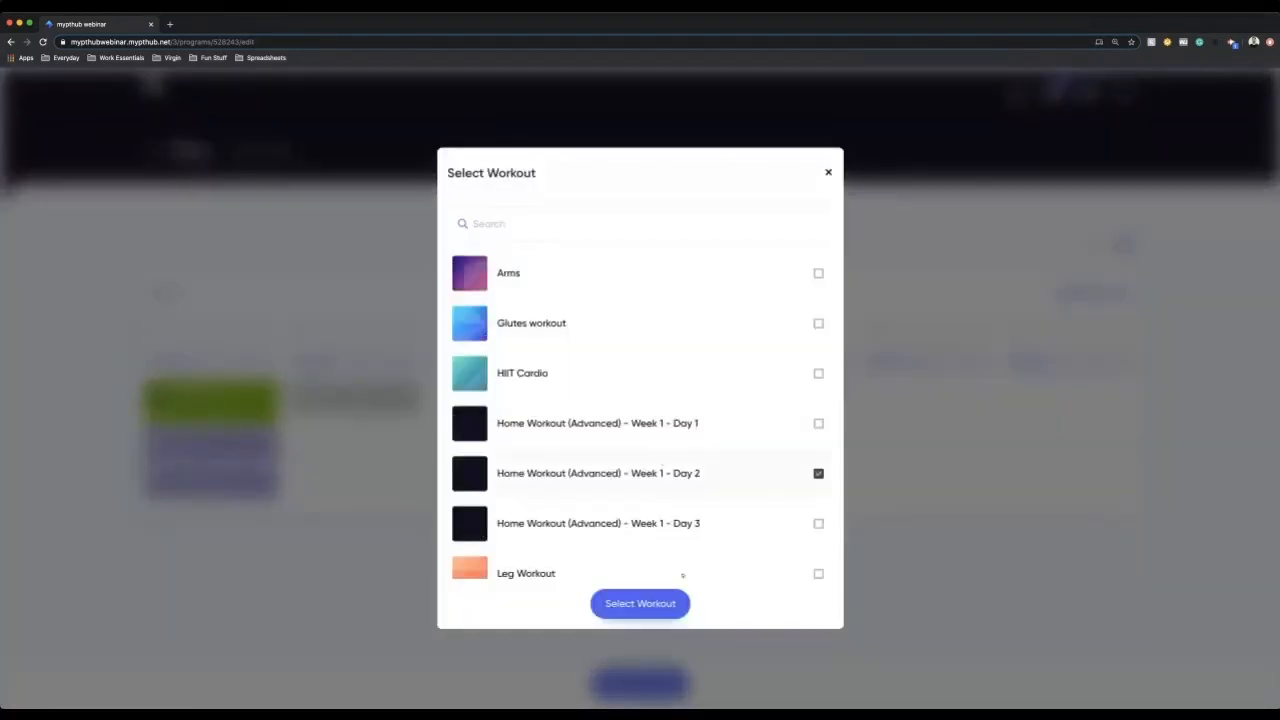
pyautogui.click(640, 603)
# Step: Add "Home Workout (Advanced) - Week 1 - Day 3" as the PM workout on Day 4
pyautogui.click(744, 362)
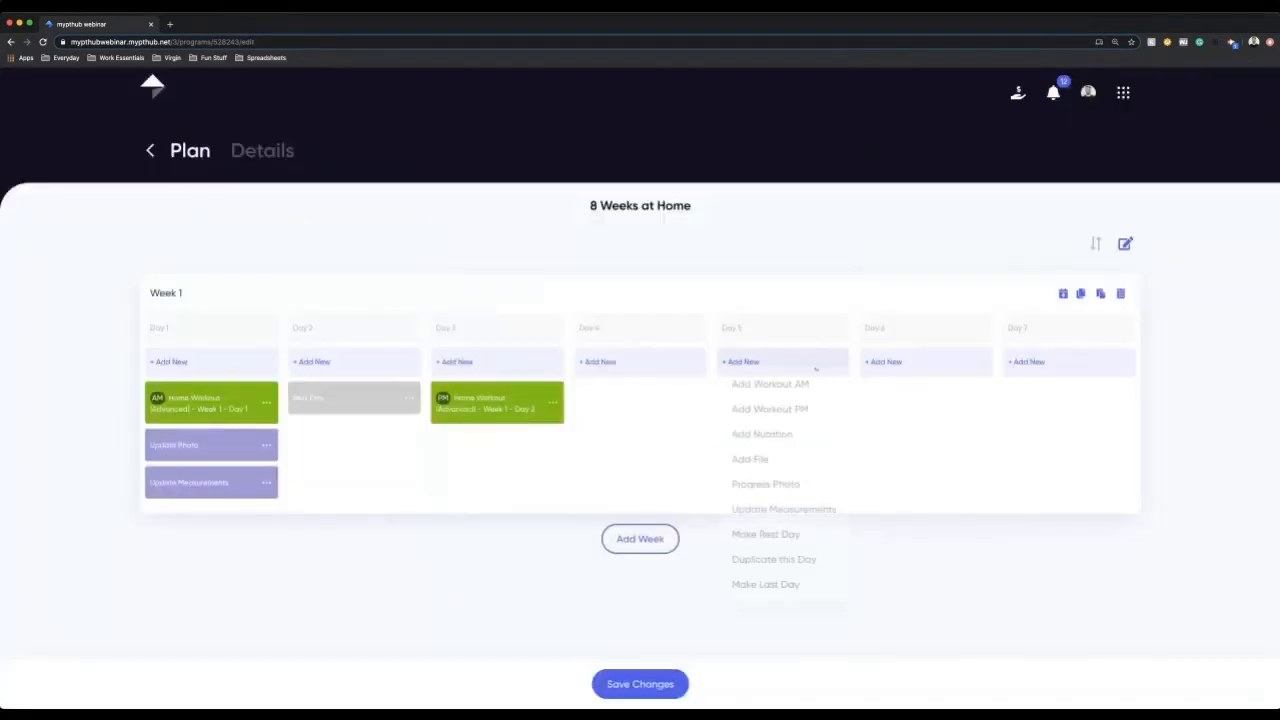
pyautogui.click(645, 362)
pyautogui.click(666, 421)
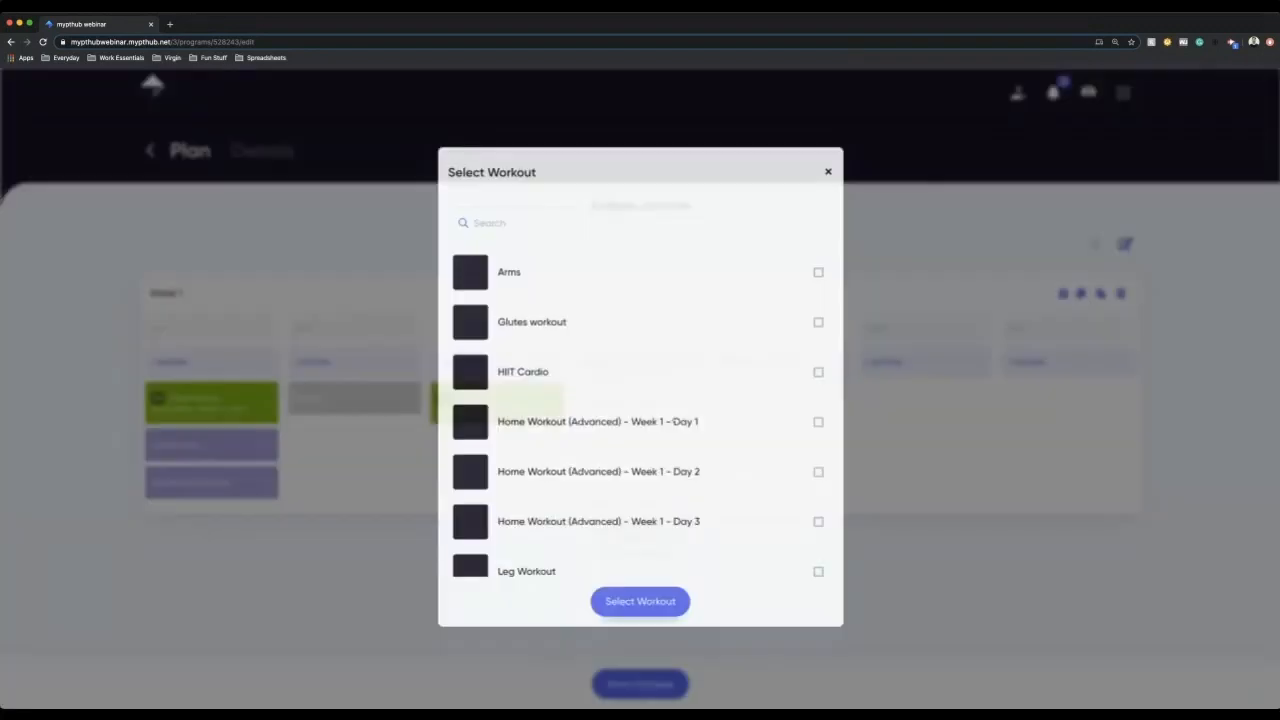
pyautogui.click(711, 523)
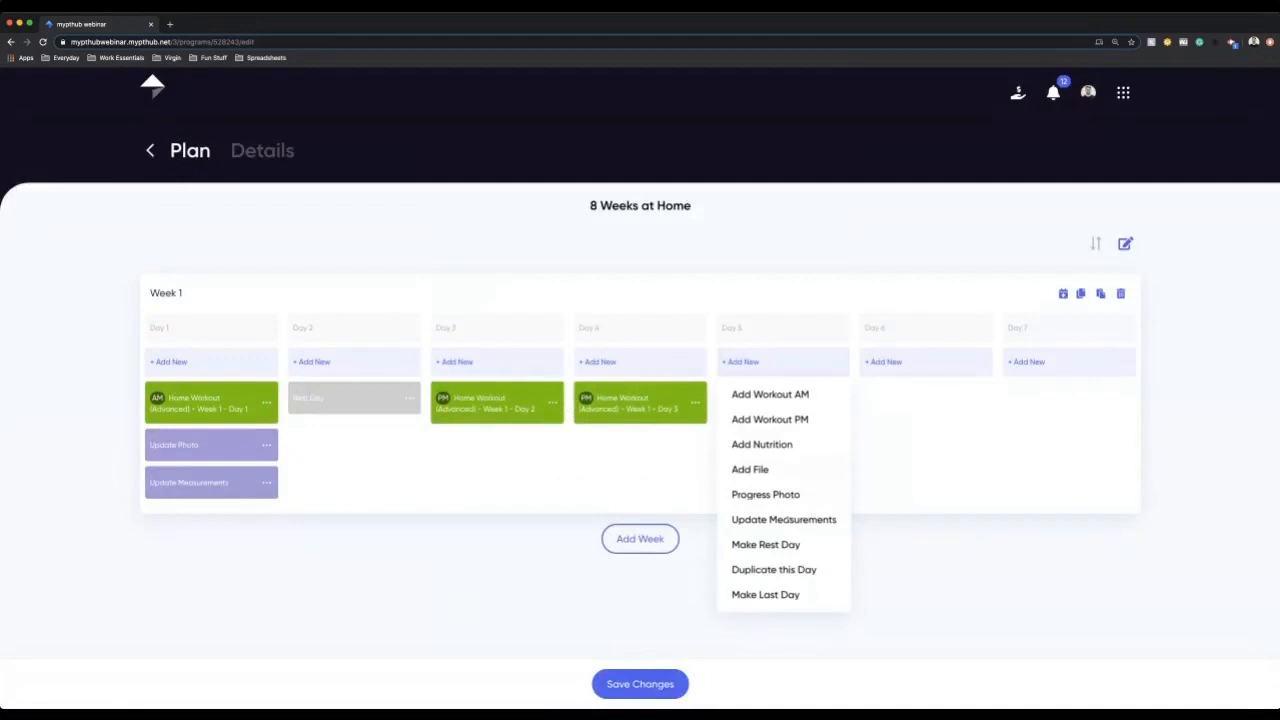
# Step: Make Days 5 and 7 rest days and add the Arms workout as the PM workout on Day 6
pyautogui.click(765, 544)
pyautogui.click(930, 362)
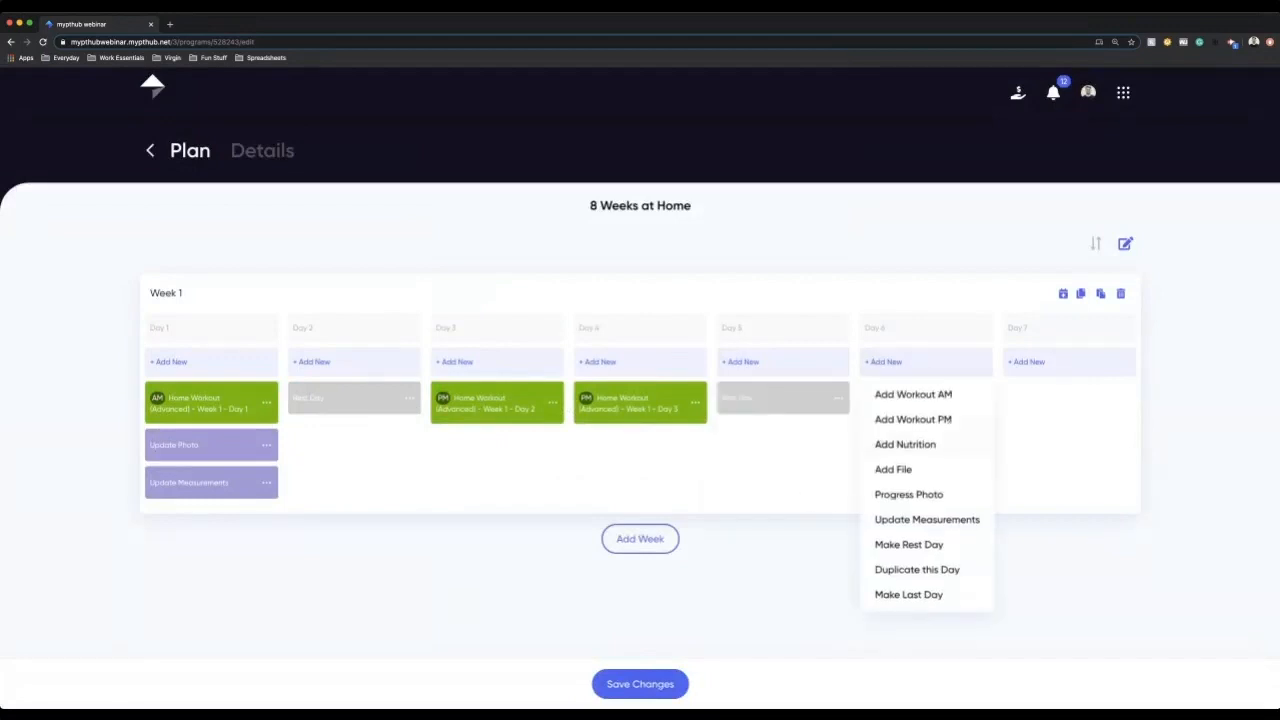
pyautogui.click(913, 419)
pyautogui.click(575, 282)
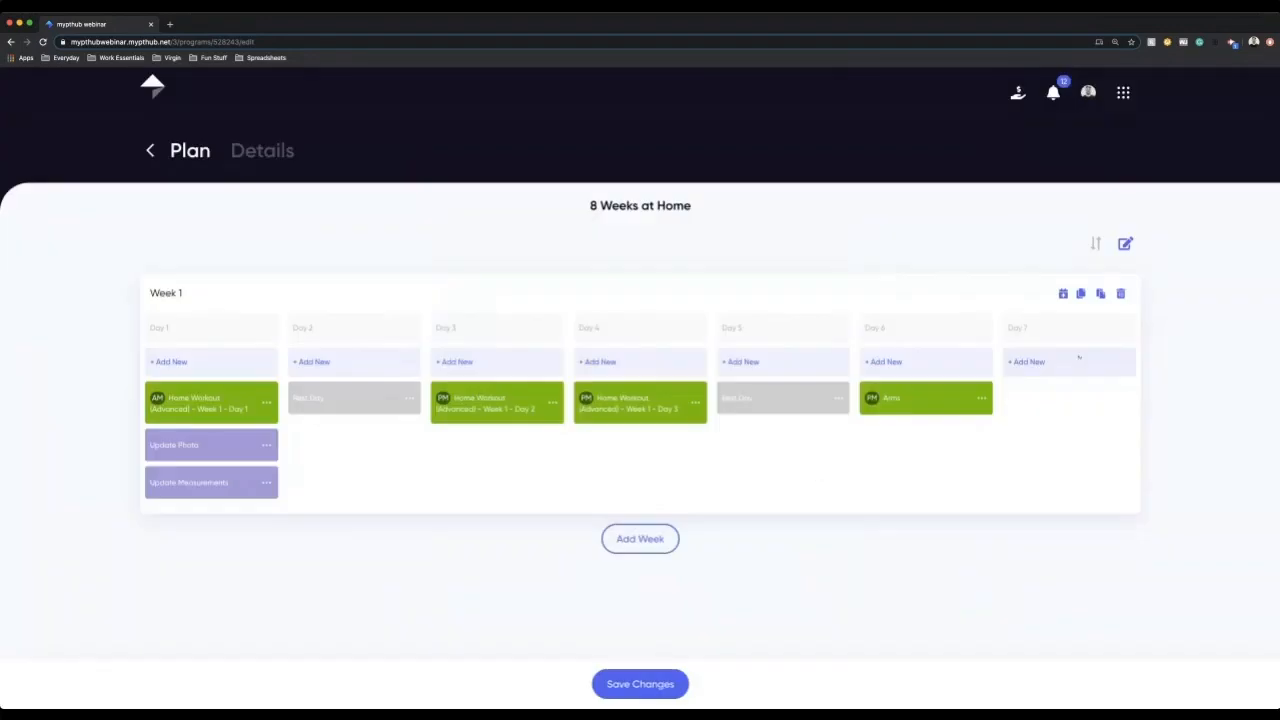
pyautogui.click(1030, 362)
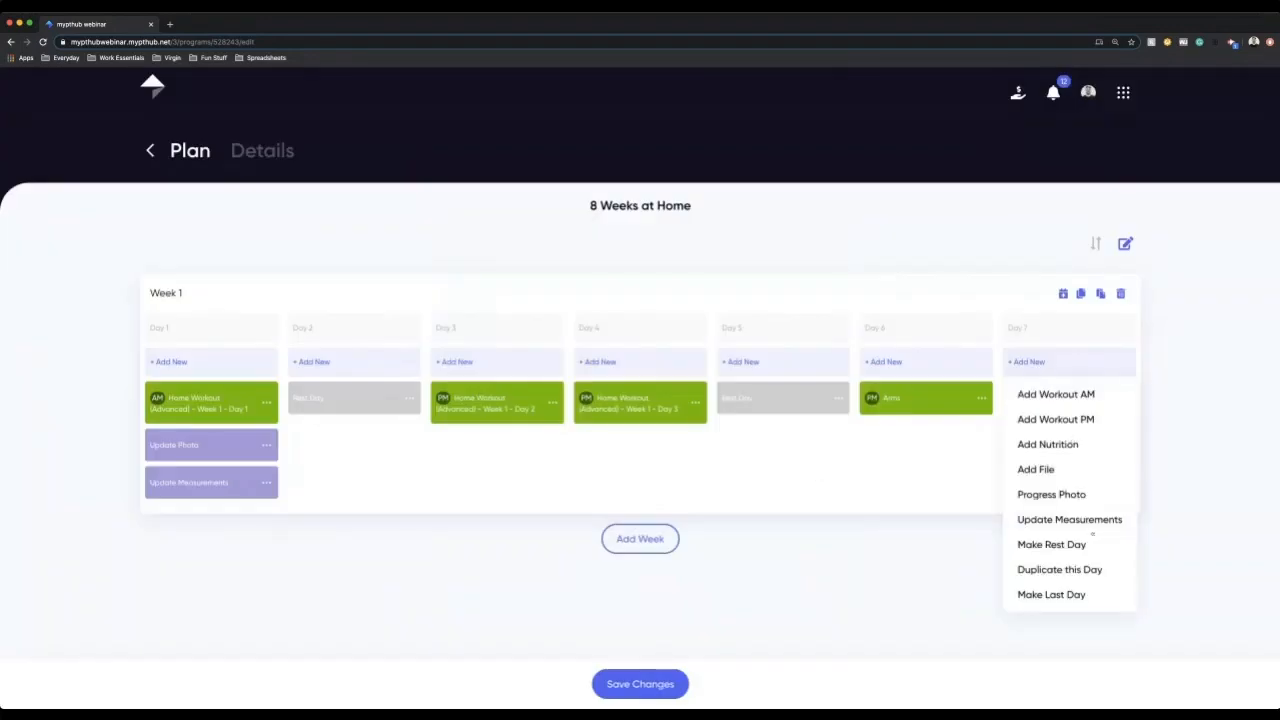
pyautogui.click(1086, 544)
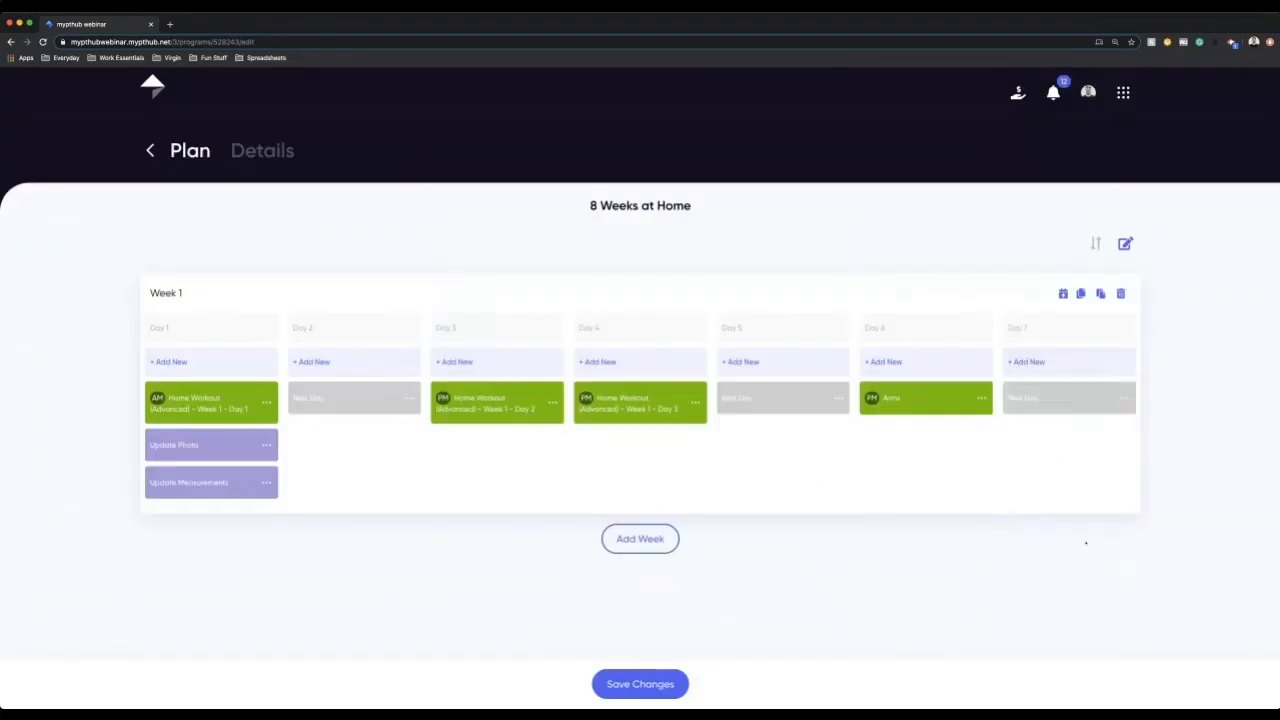
pyautogui.click(656, 538)
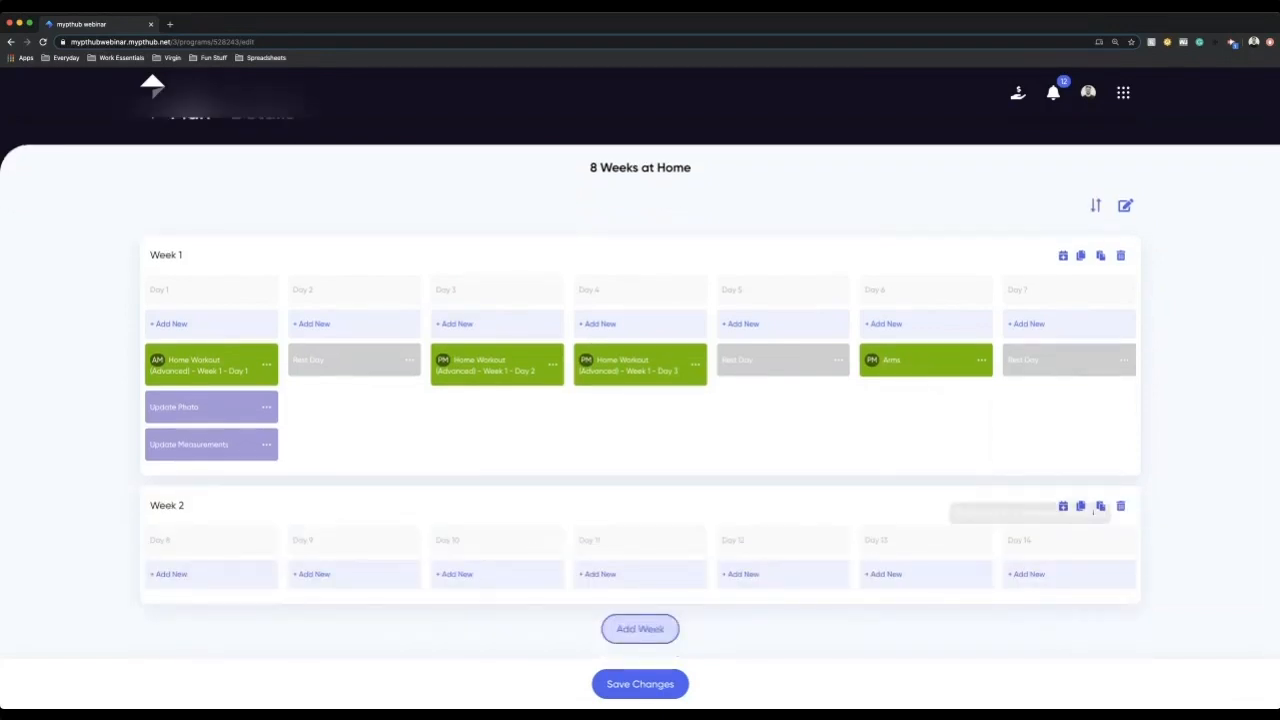
pyautogui.click(1120, 506)
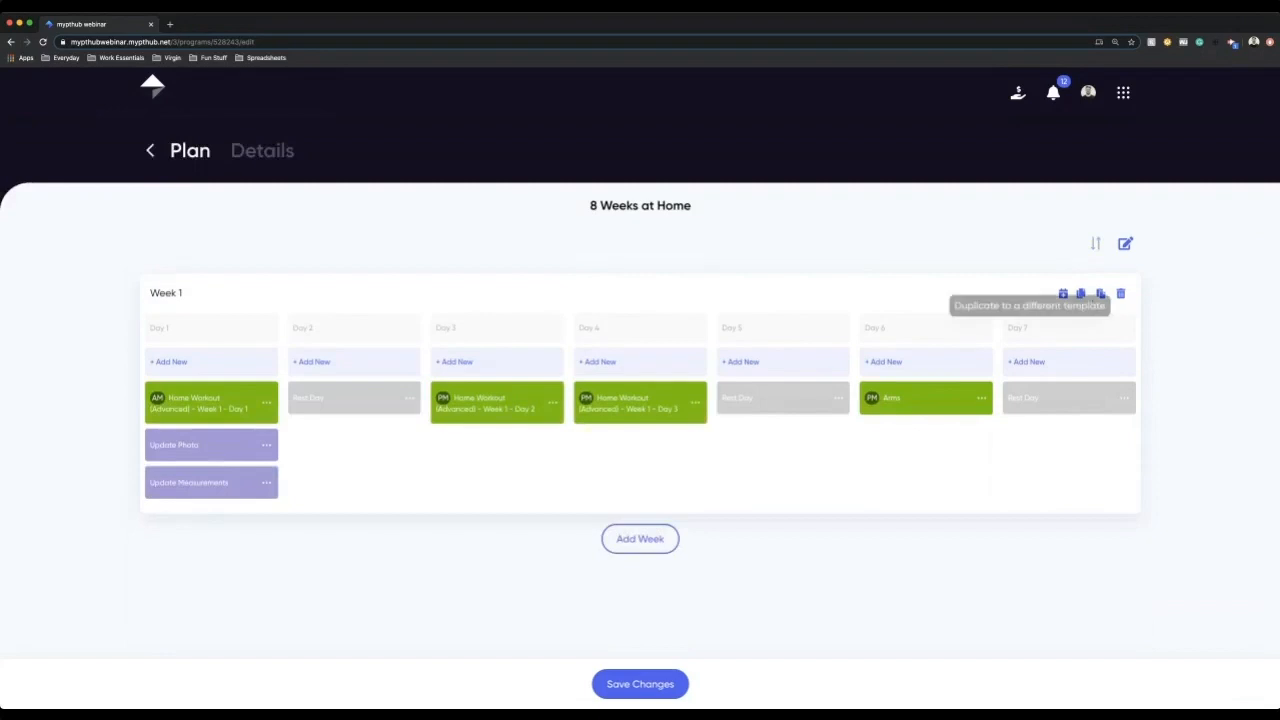
pyautogui.click(1063, 293)
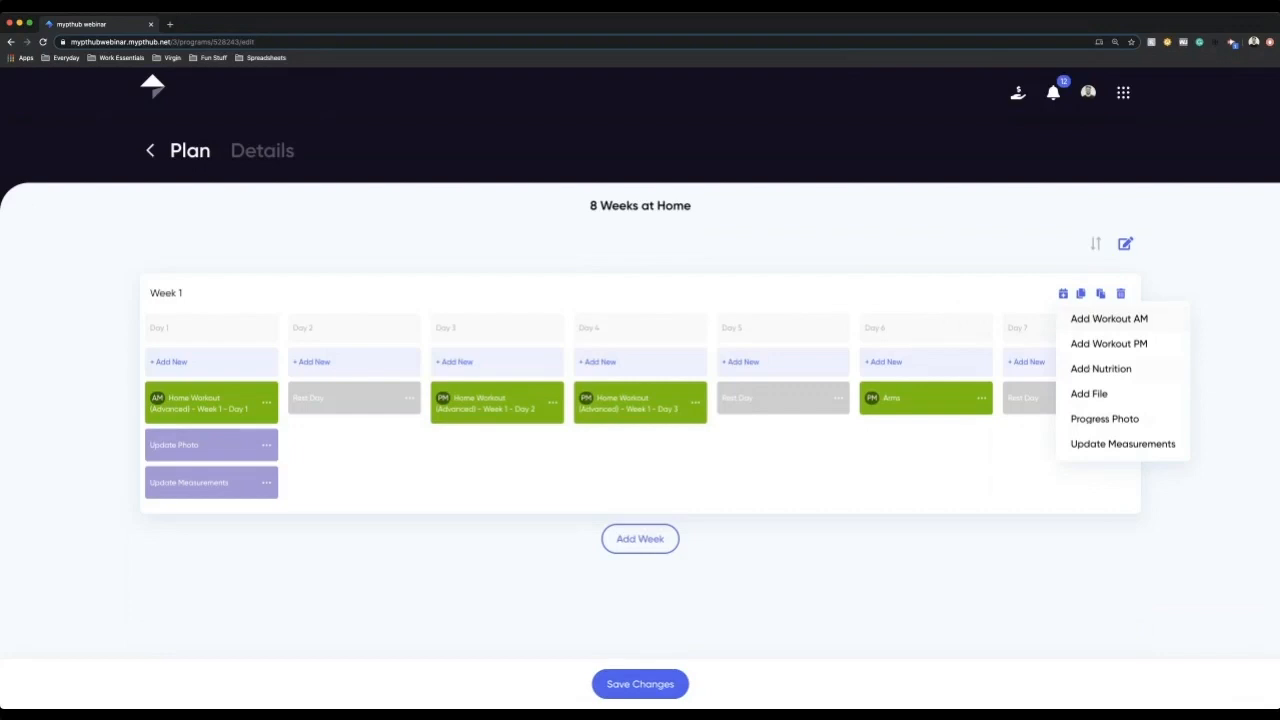
pyautogui.click(1100, 368)
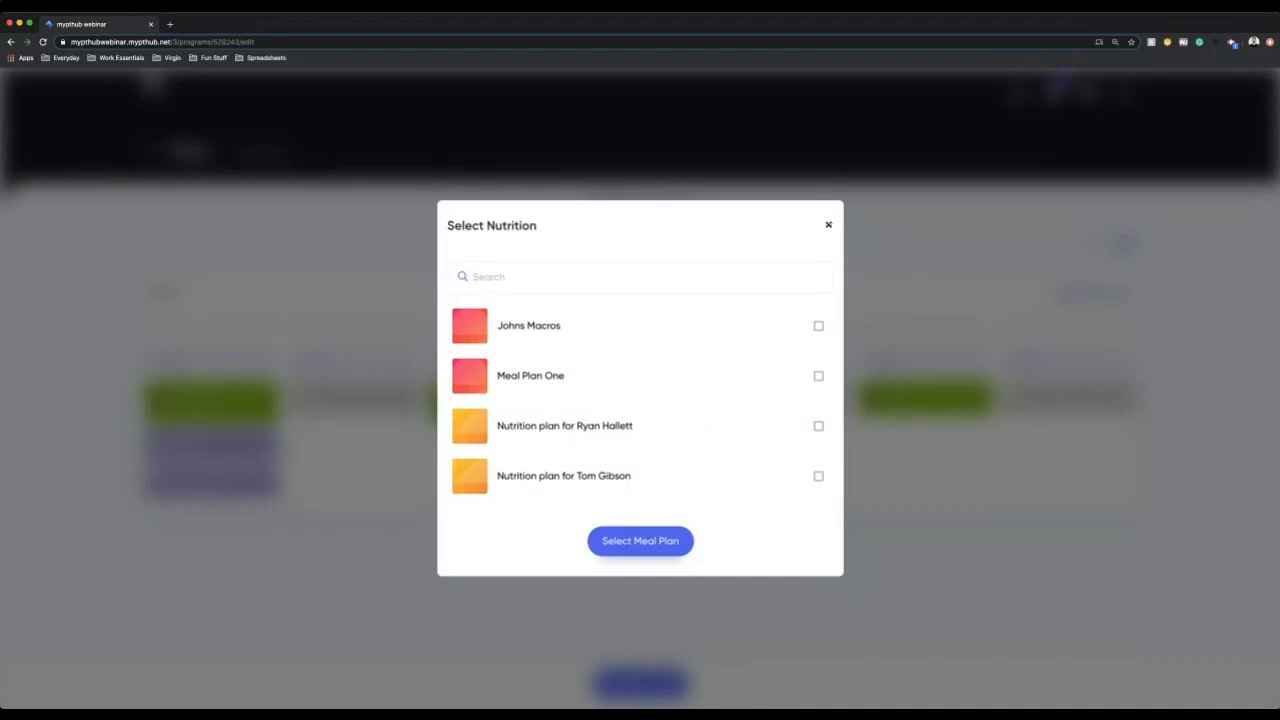
pyautogui.click(829, 225)
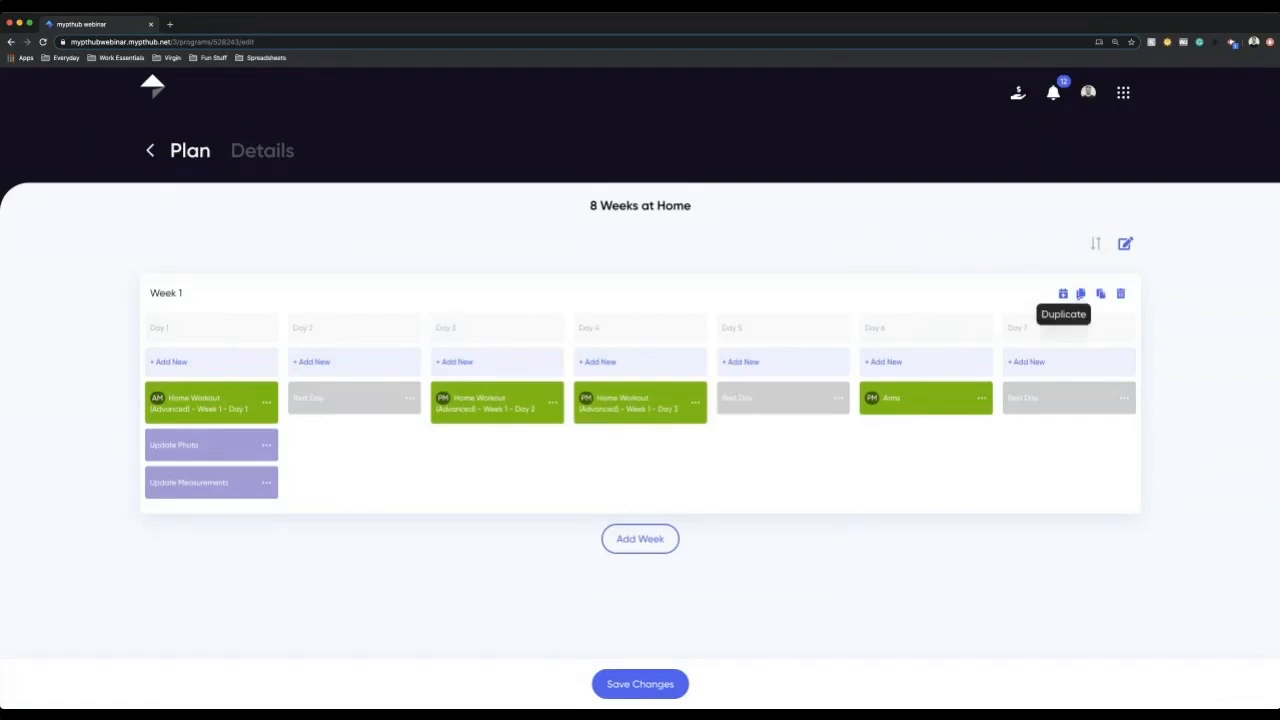
# Step: Duplicate the completed Week 1 repeatedly until the program contains eight identical weeks
pyautogui.click(1081, 293)
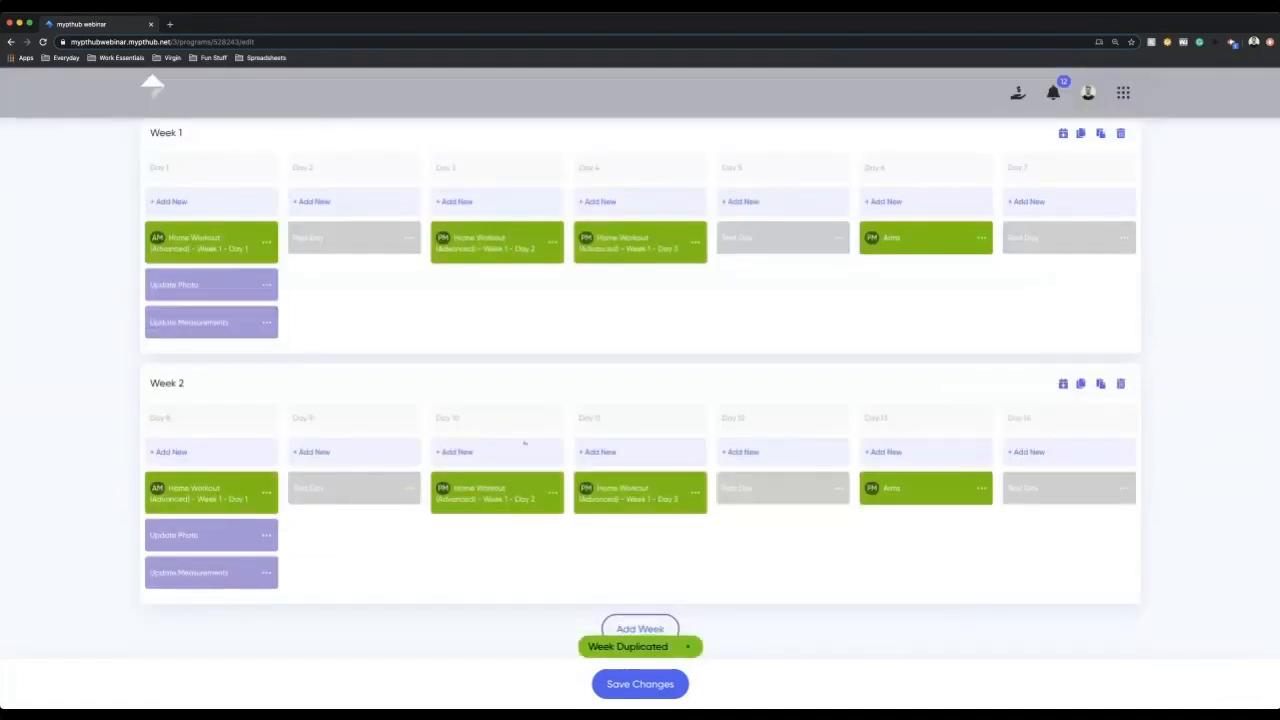
pyautogui.click(1080, 384)
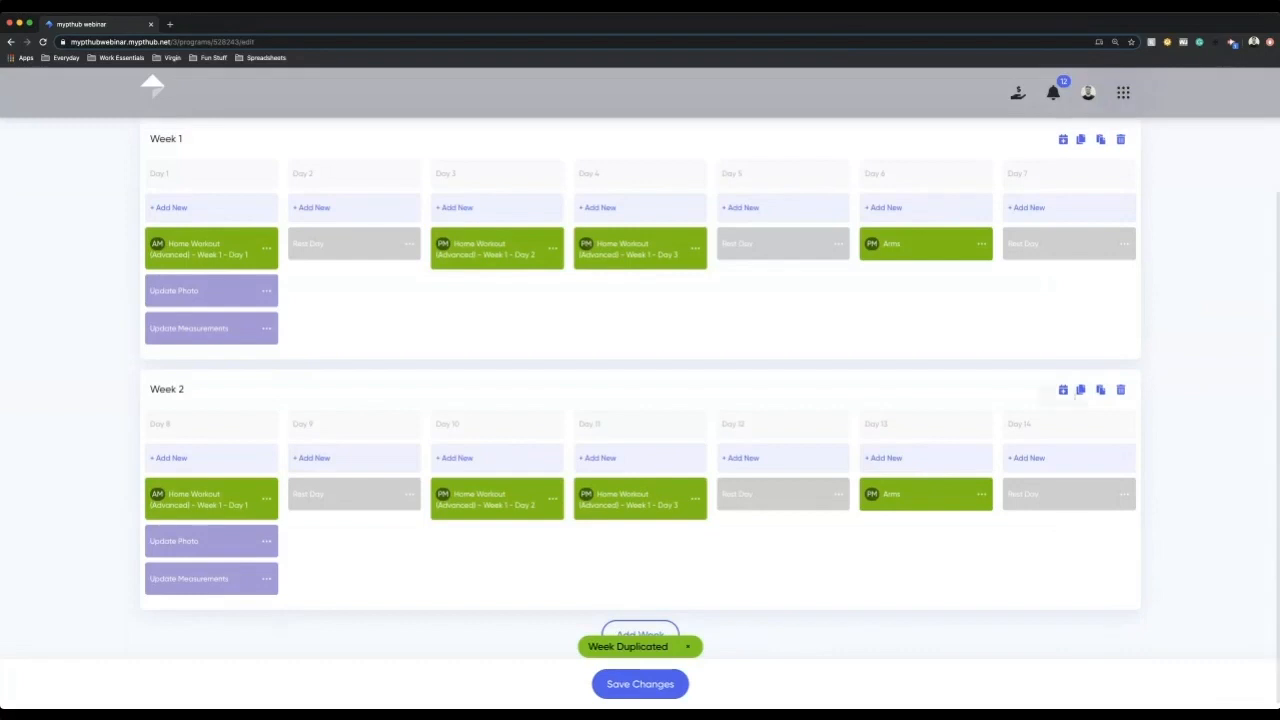
pyautogui.scroll(-2, 1077, 410)
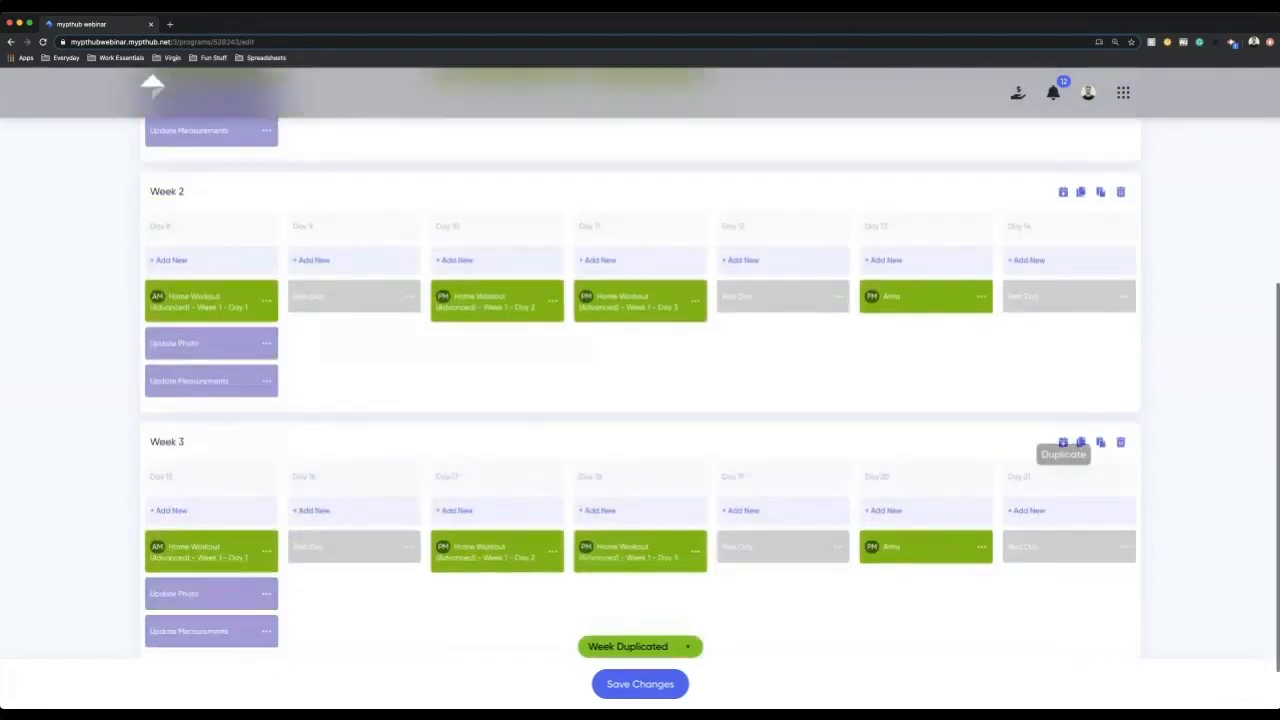
pyautogui.click(1081, 443)
pyautogui.click(1080, 384)
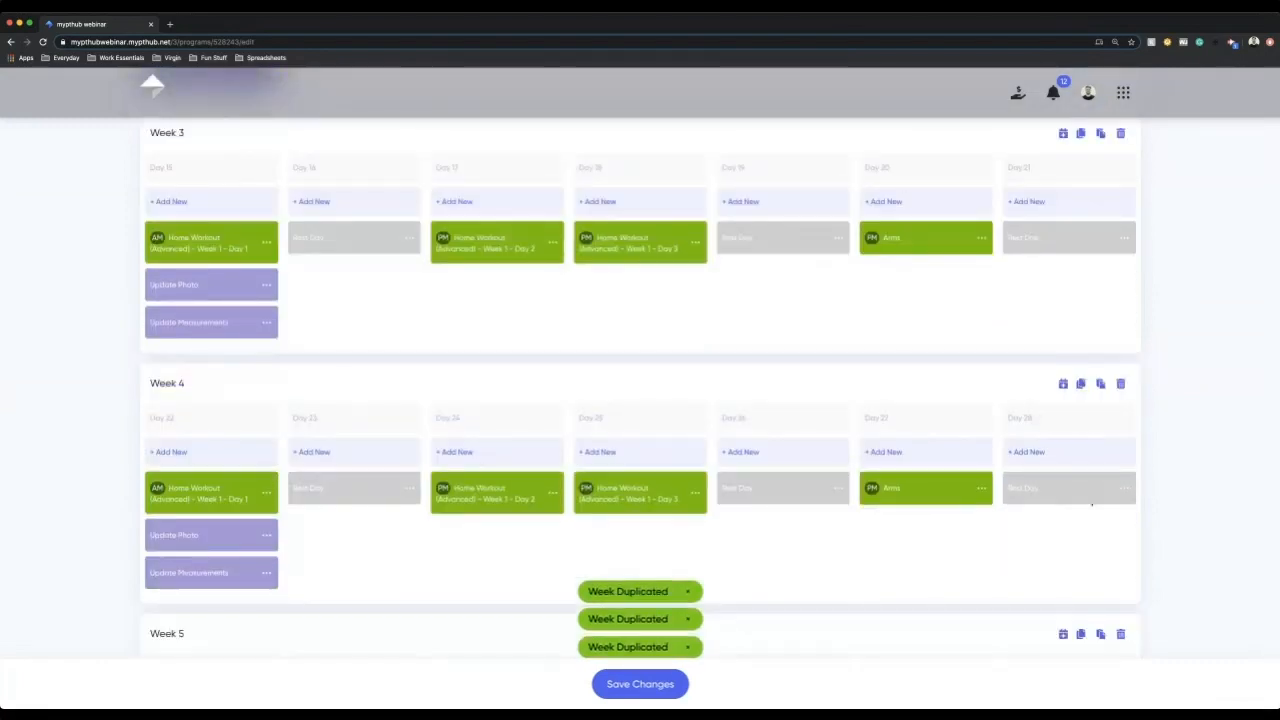
pyautogui.click(1080, 384)
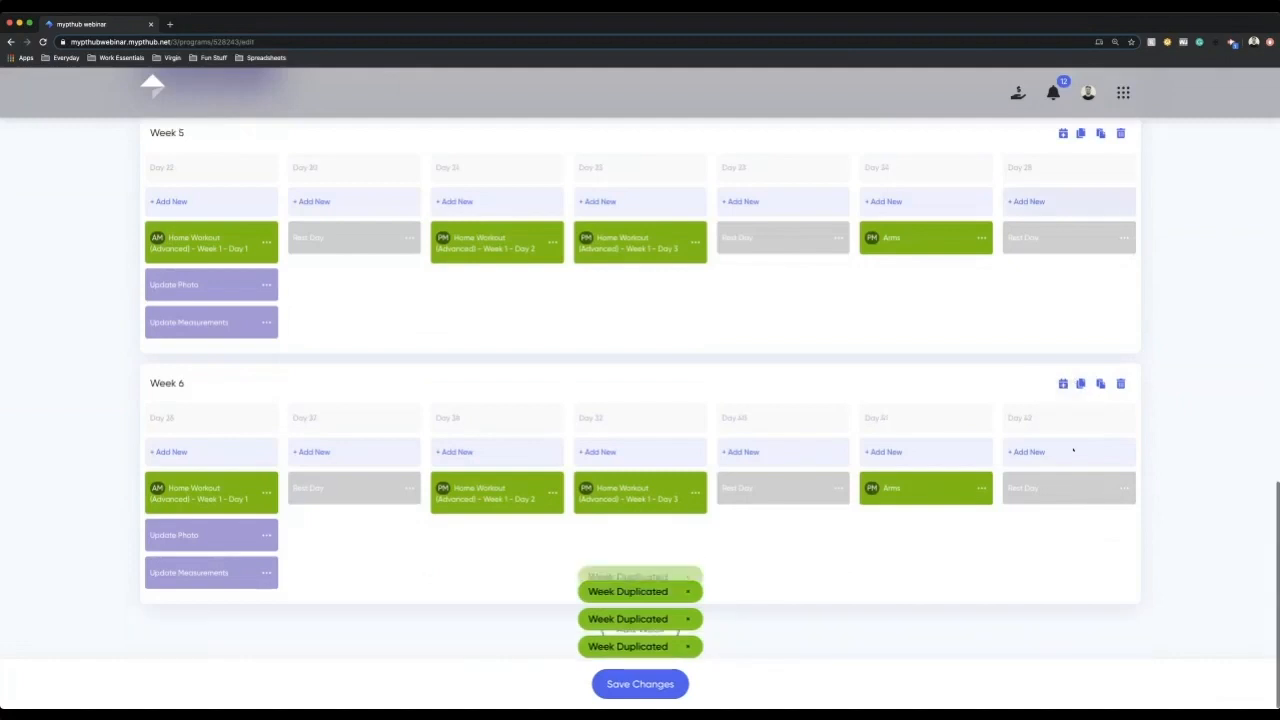
pyautogui.click(1080, 384)
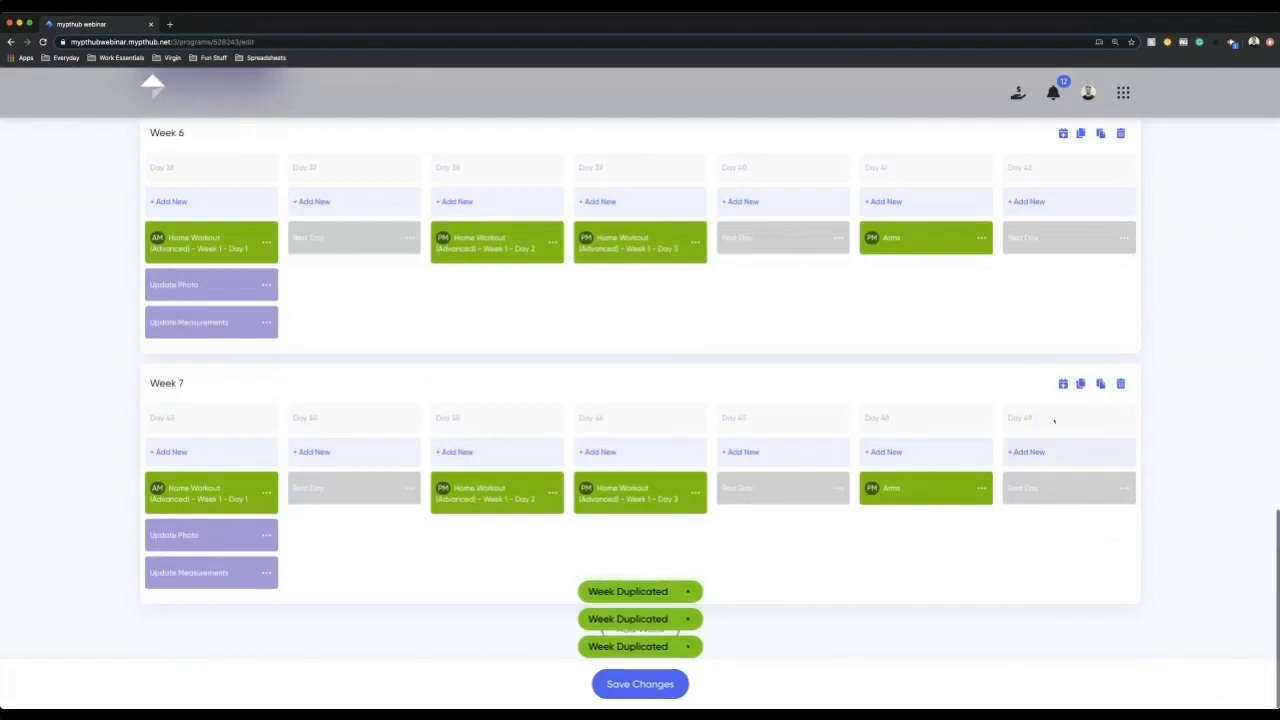
pyautogui.click(1080, 384)
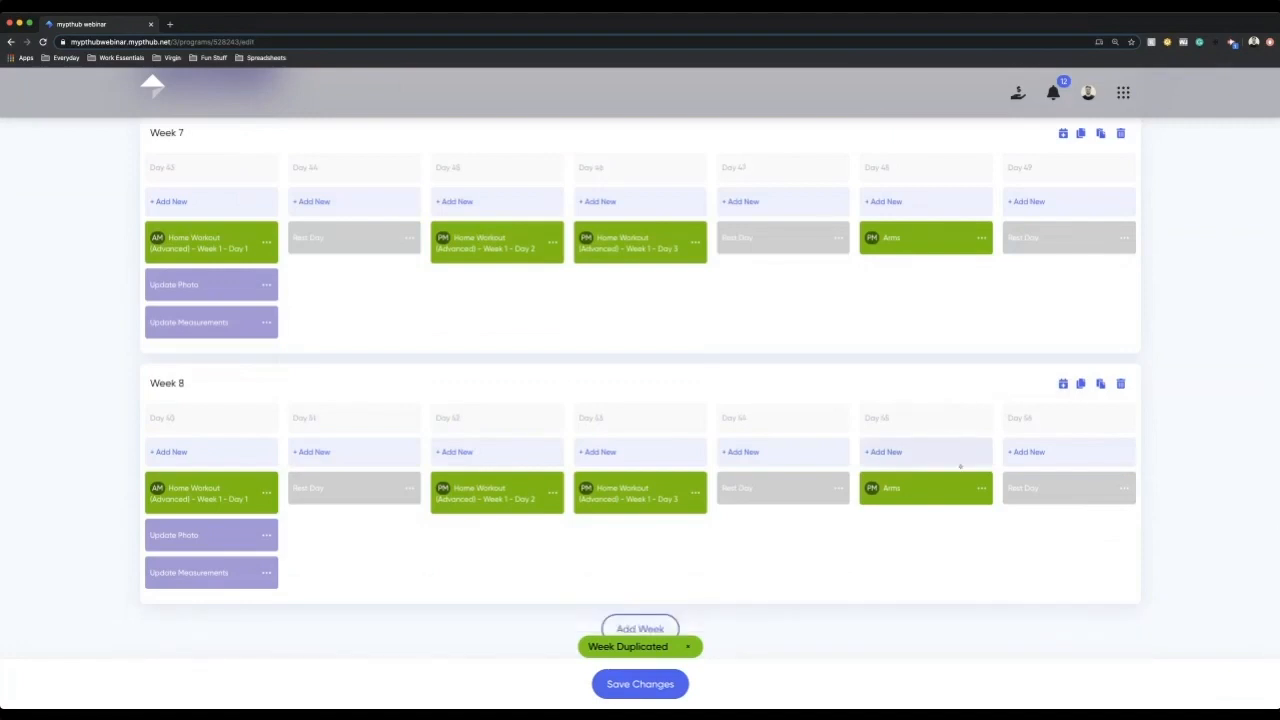
pyautogui.scroll(7, 960, 466)
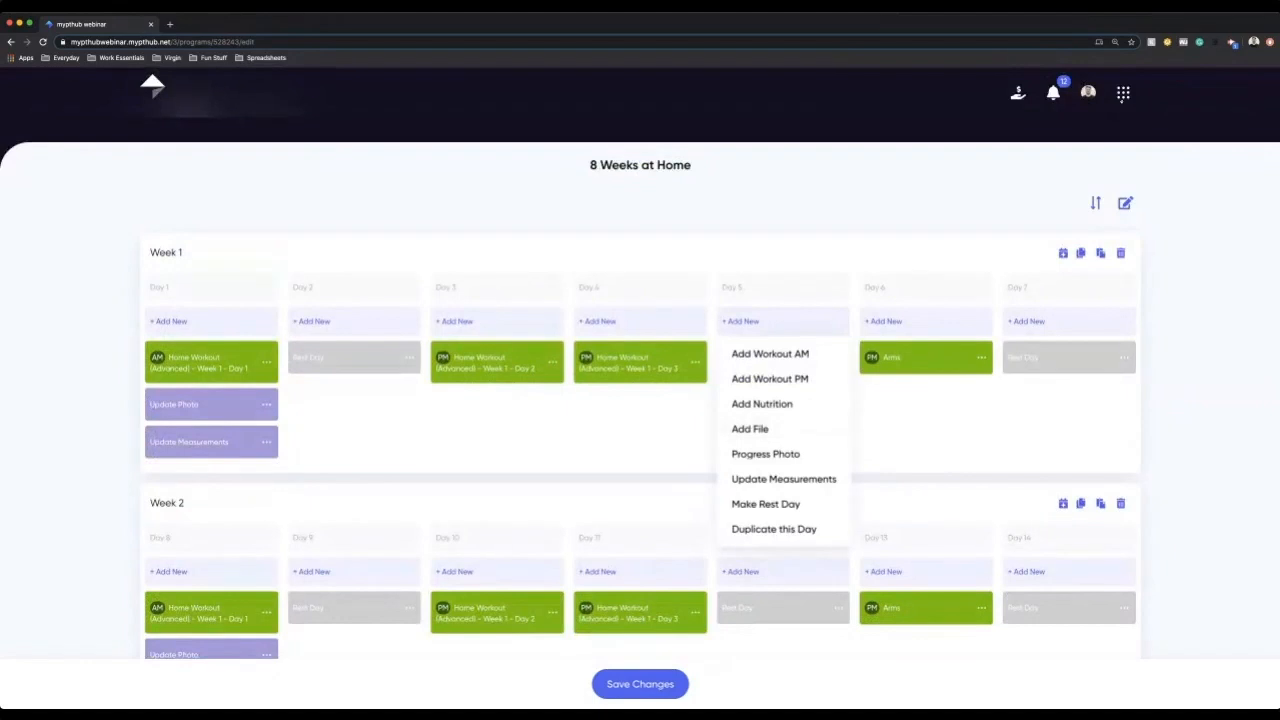
pyautogui.click(1123, 93)
pyautogui.click(1023, 394)
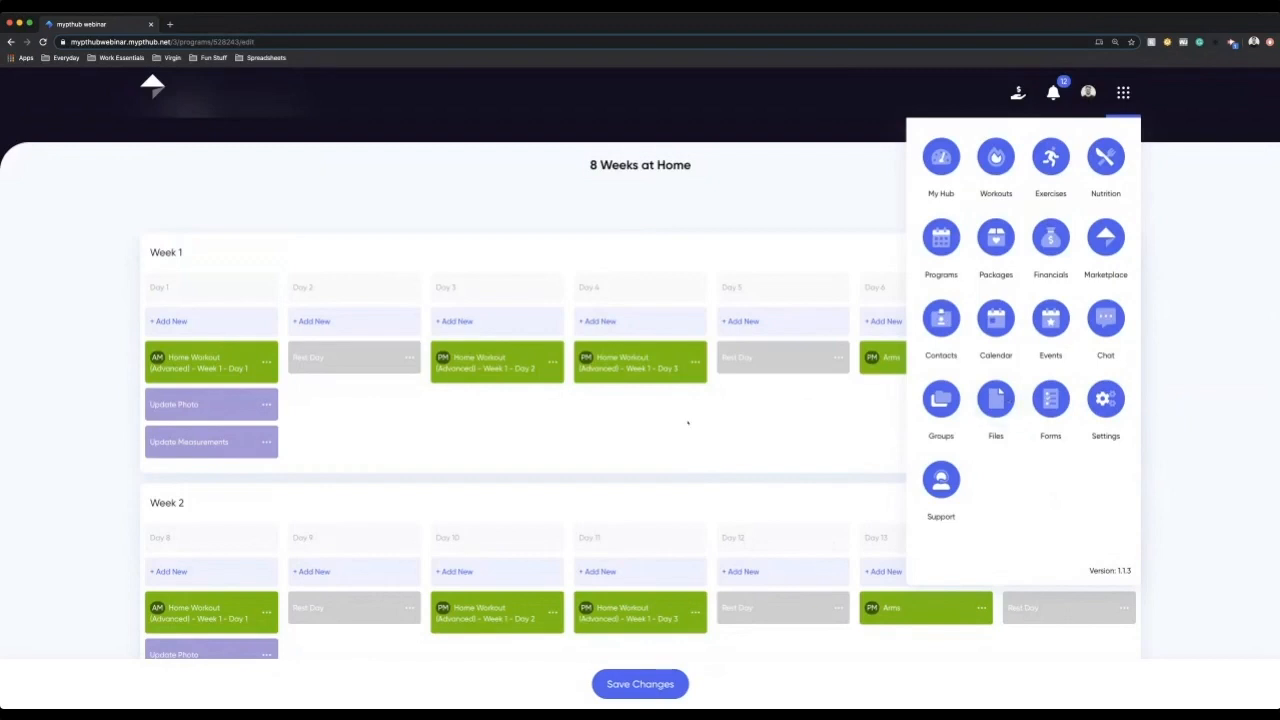
pyautogui.click(688, 423)
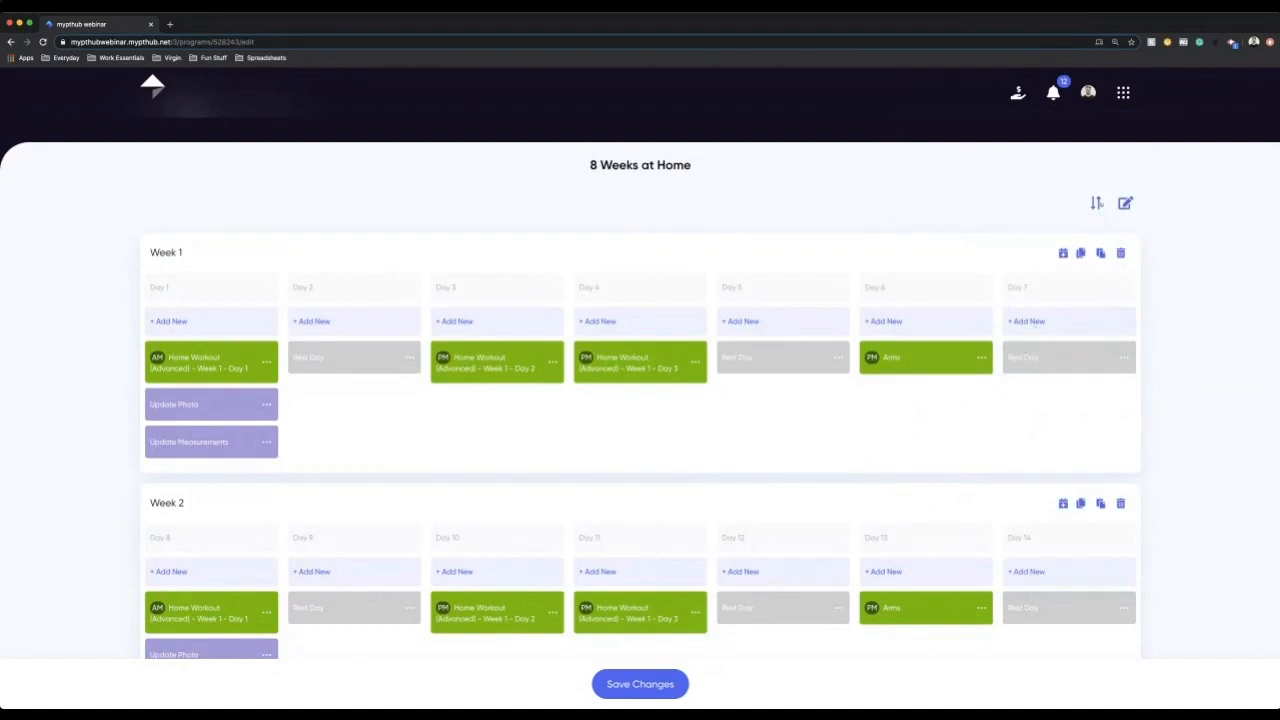
# Step: Try reordering the program's weeks by moving Week 1, and apply the sorting
pyautogui.click(1097, 203)
pyautogui.moveTo(1121, 255); pyautogui.dragTo(1114, 293)
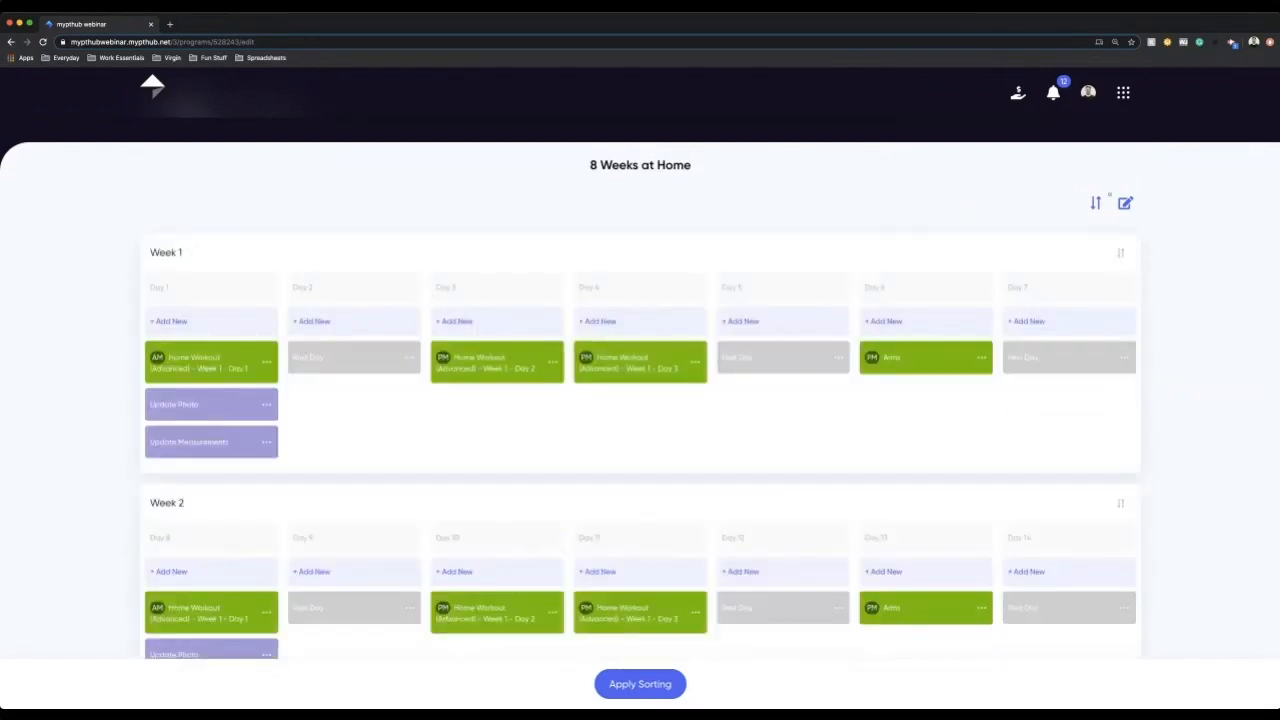
pyautogui.click(682, 674)
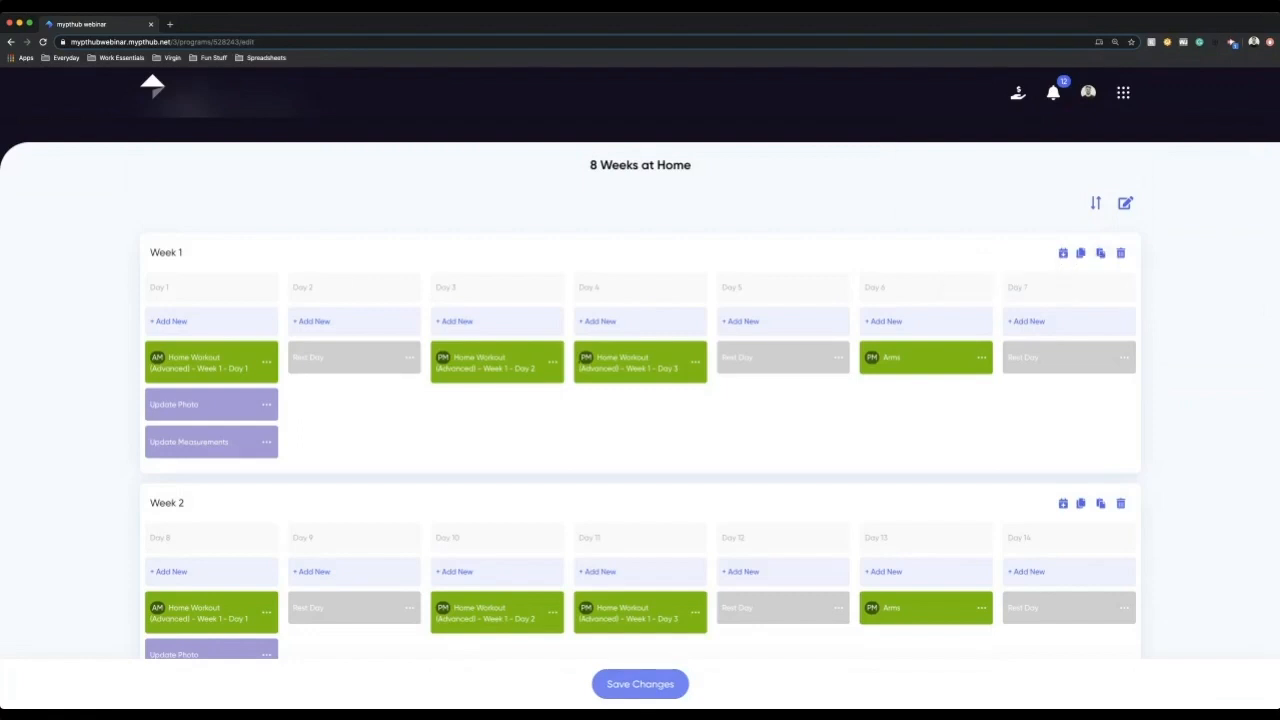
pyautogui.click(1100, 253)
pyautogui.click(625, 393)
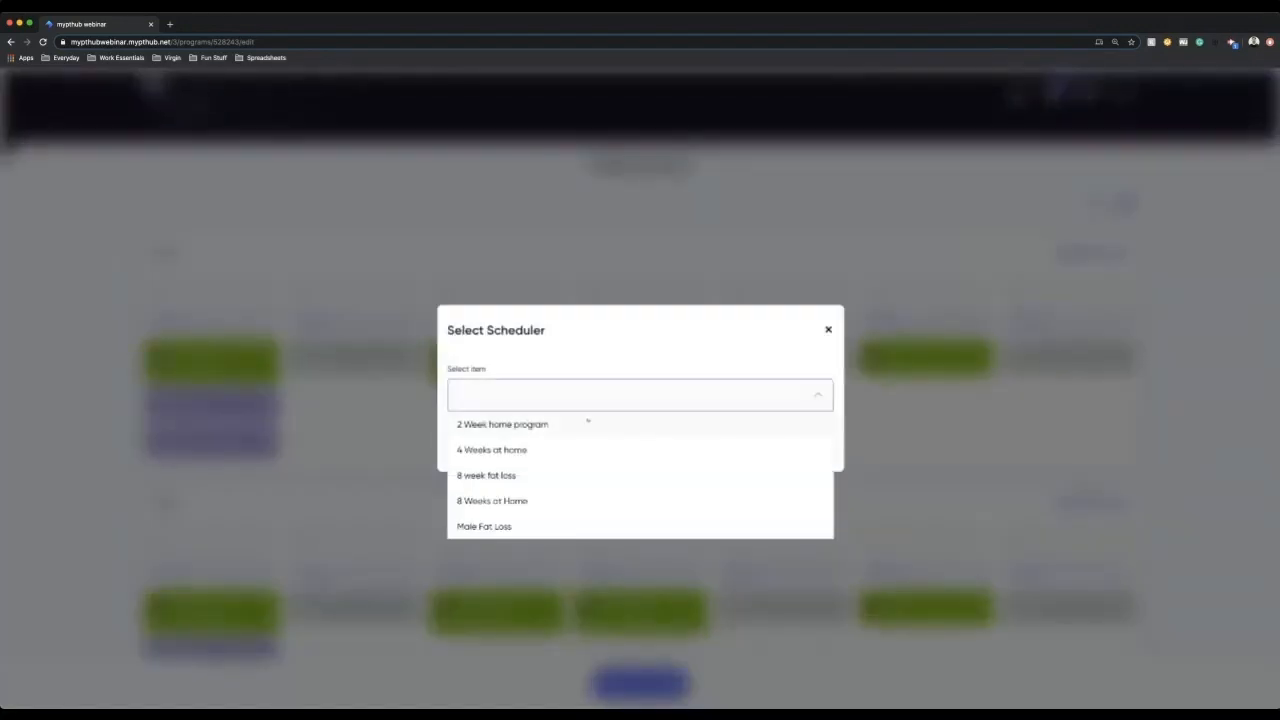
pyautogui.click(577, 427)
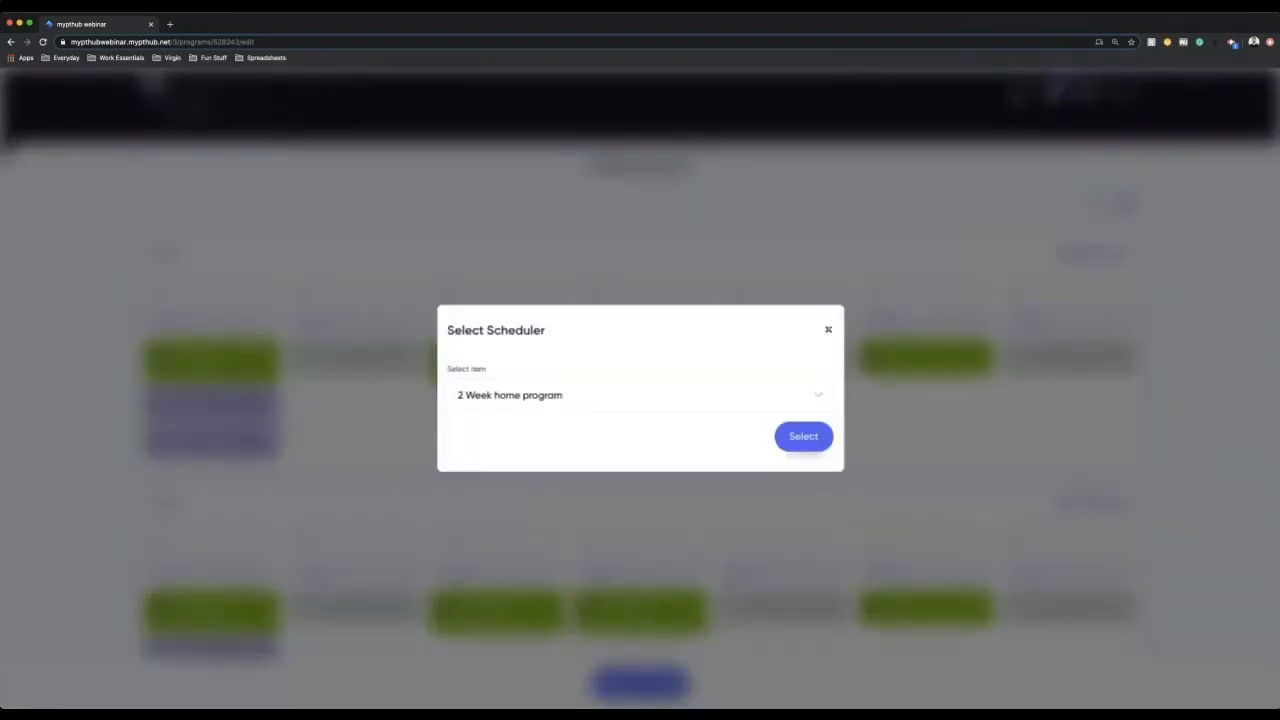
pyautogui.click(828, 329)
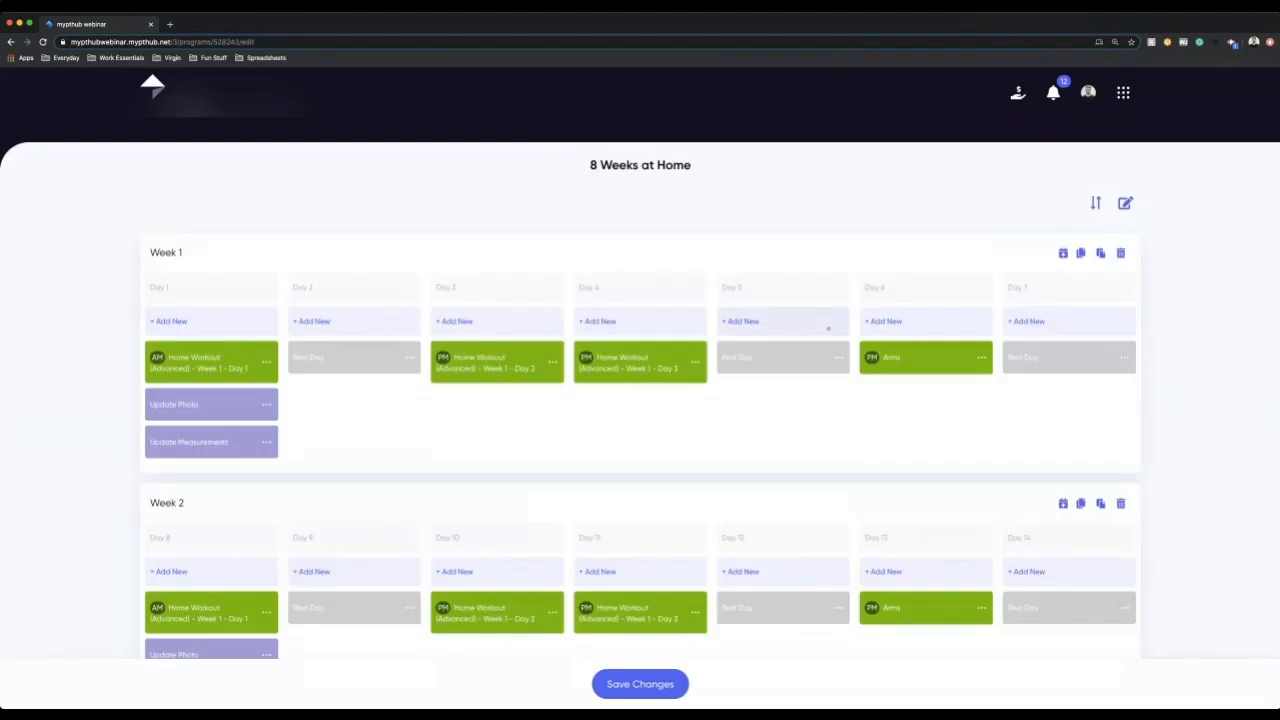
# Step: Open the details of the "8 Weeks at Home" program and save its description without any text
pyautogui.click(265, 155)
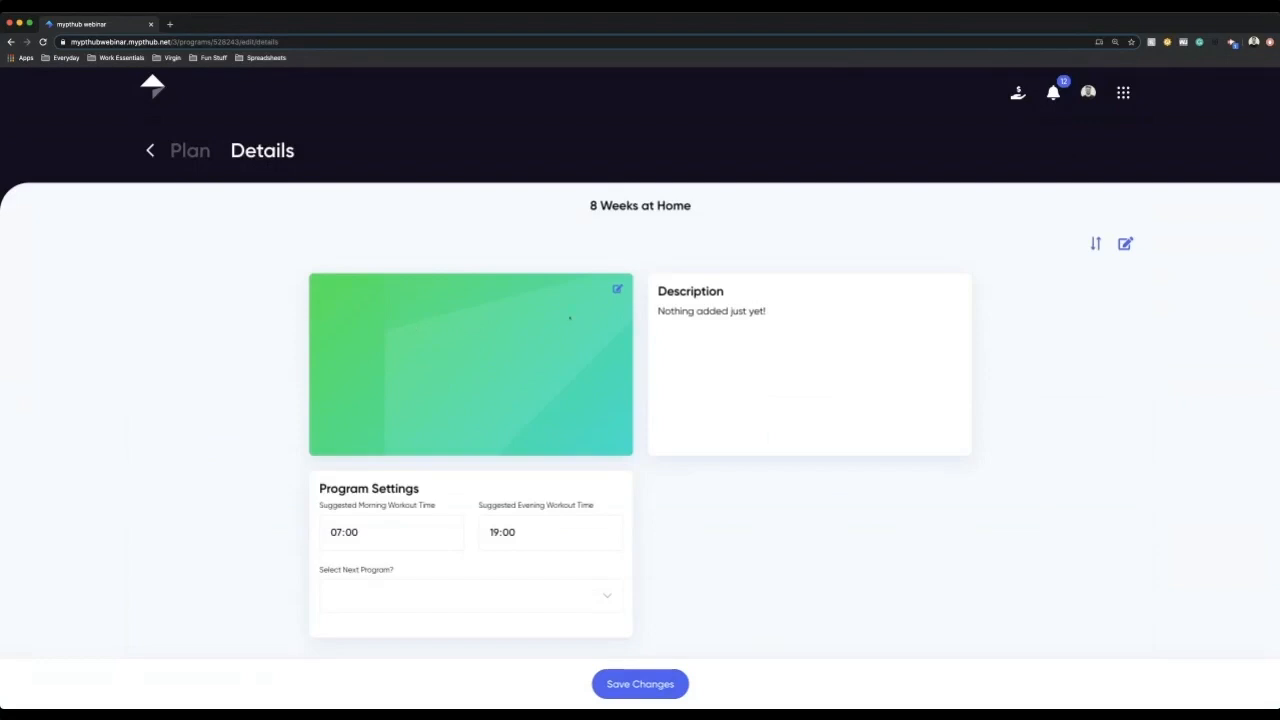
pyautogui.click(687, 311)
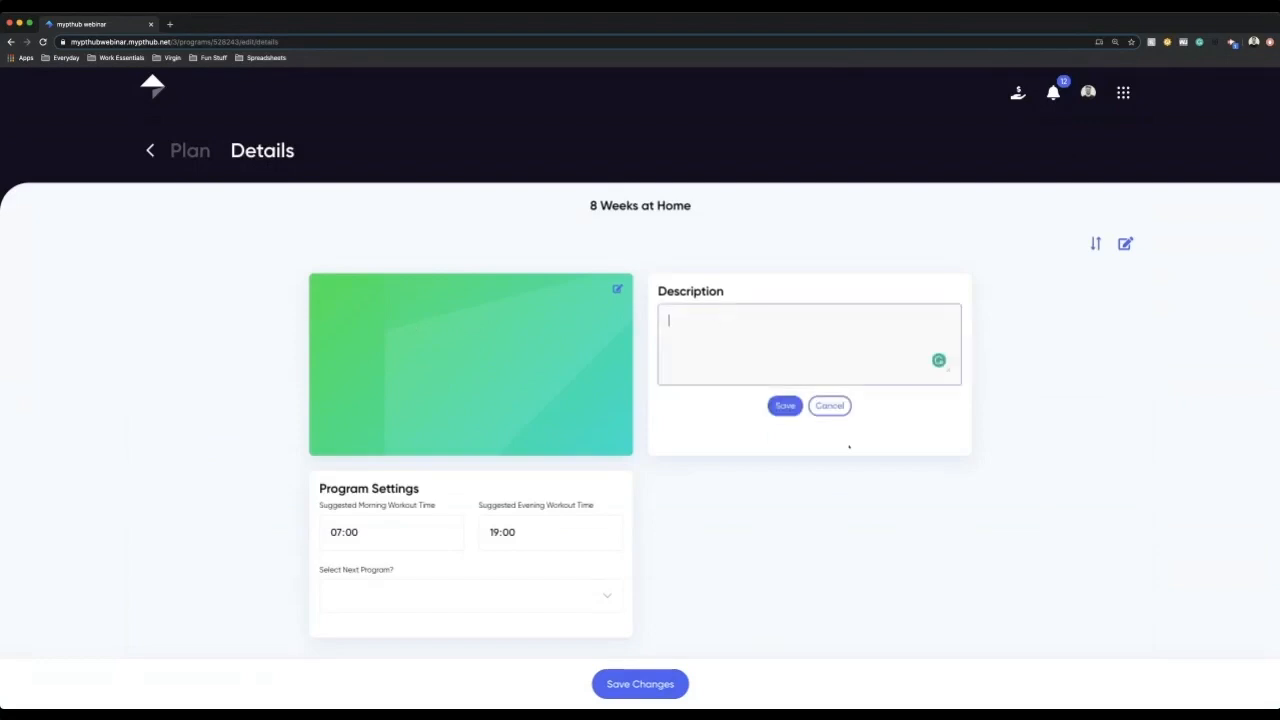
pyautogui.click(794, 404)
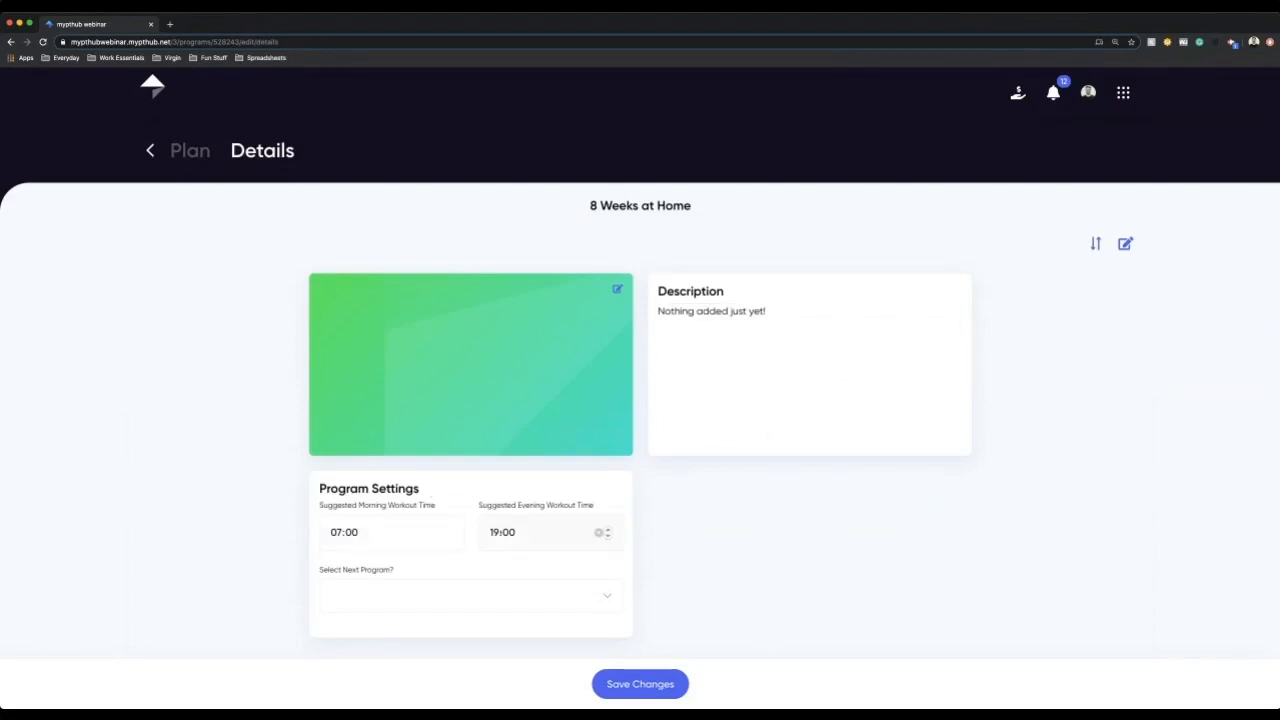
# Step: Set "4 Weeks at home" as the next program to follow this one and save the program changes
pyautogui.click(496, 532)
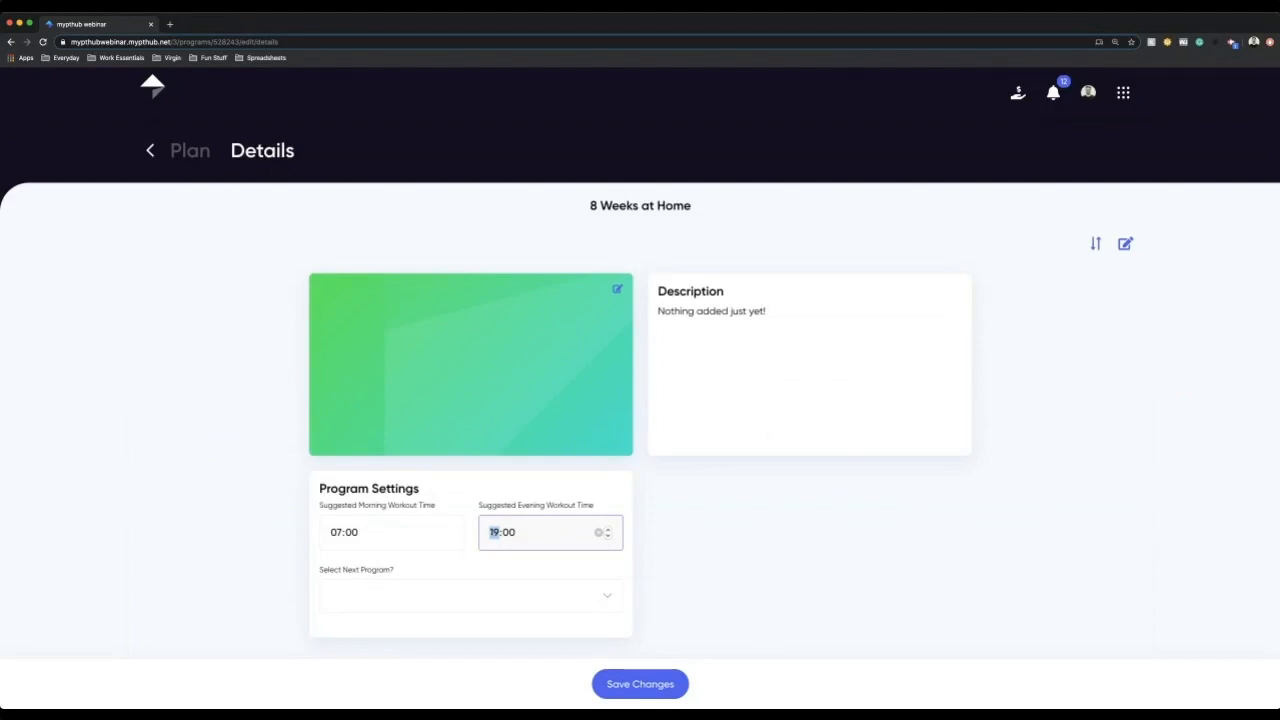
pyautogui.click(429, 600)
pyautogui.moveTo(319, 570); pyautogui.dragTo(421, 567)
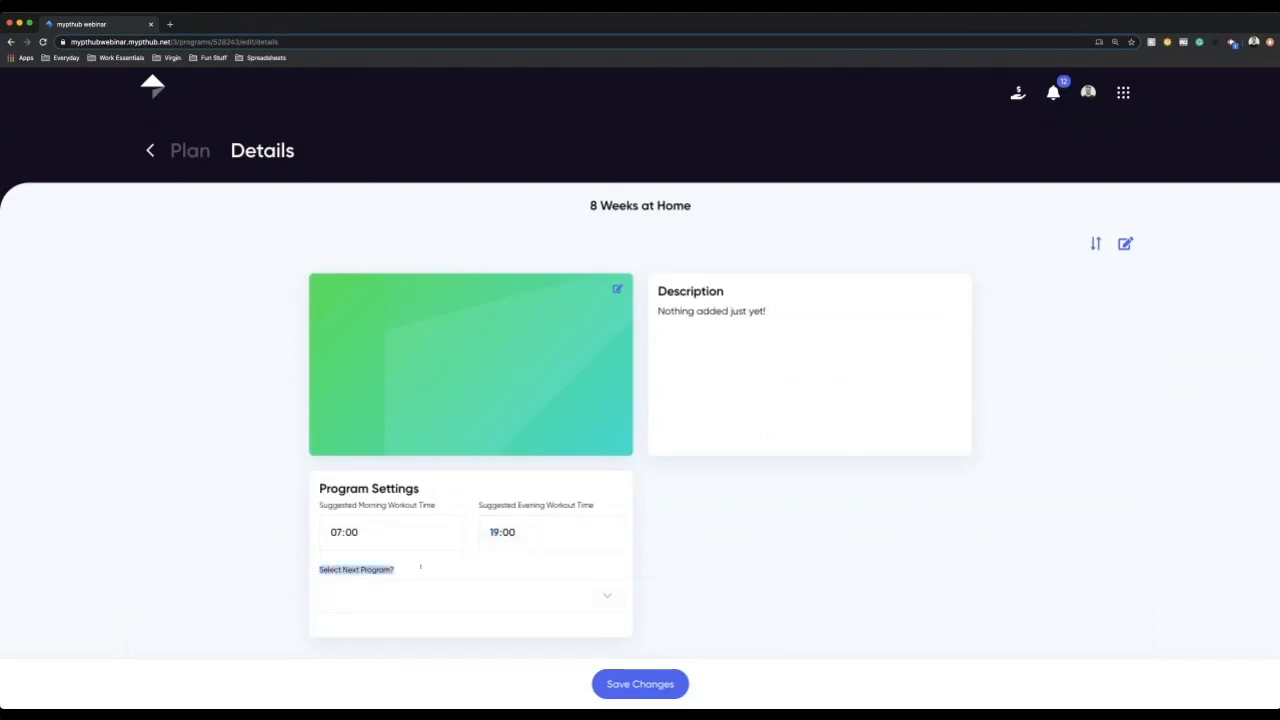
pyautogui.click(418, 600)
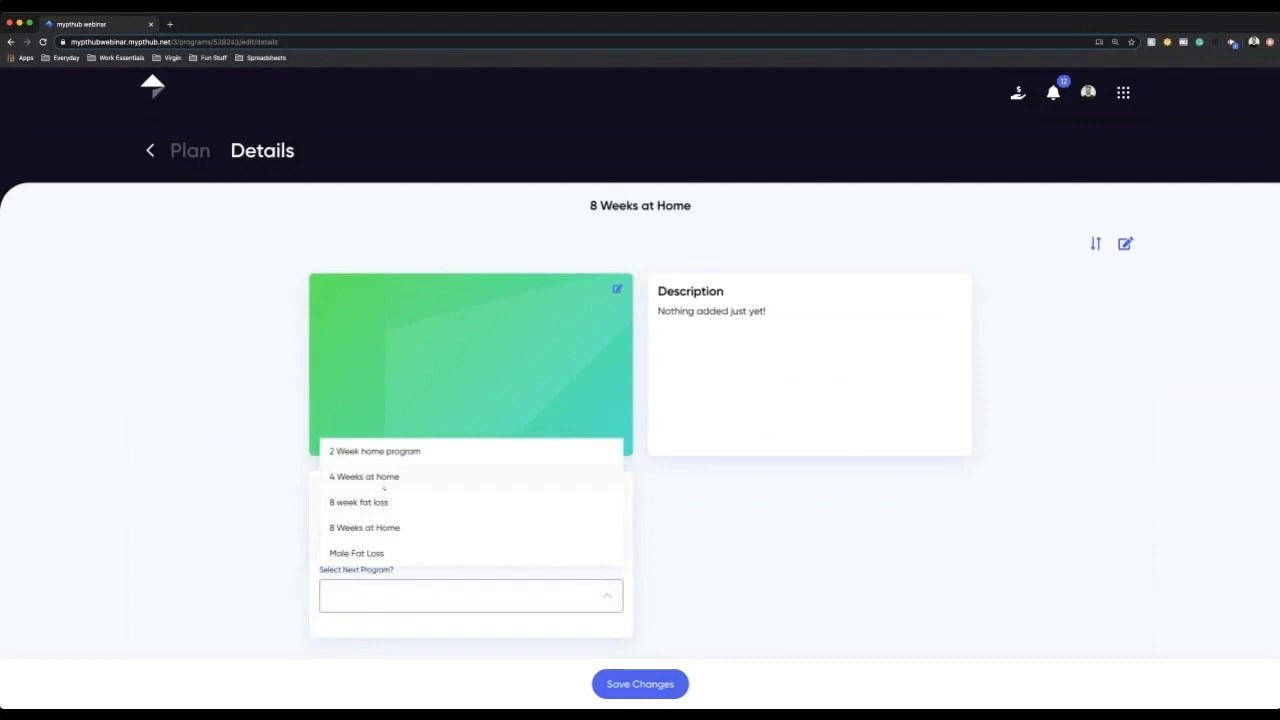
pyautogui.click(384, 485)
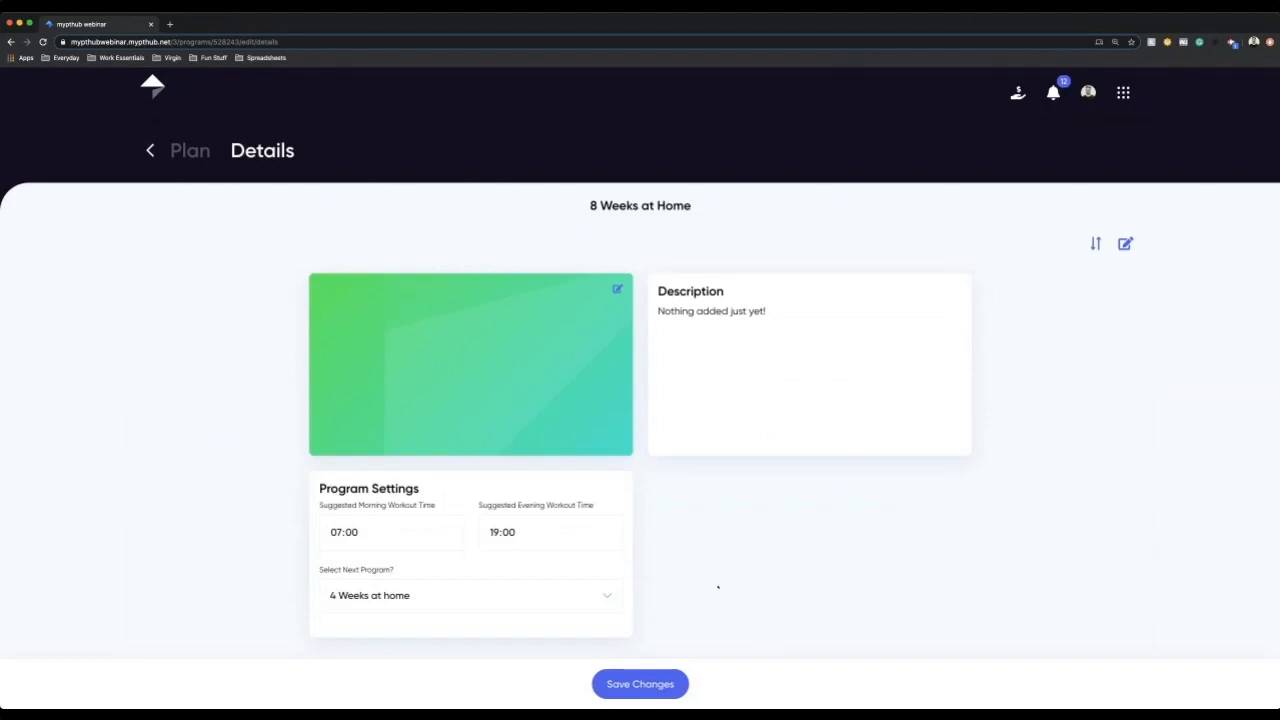
pyautogui.click(535, 597)
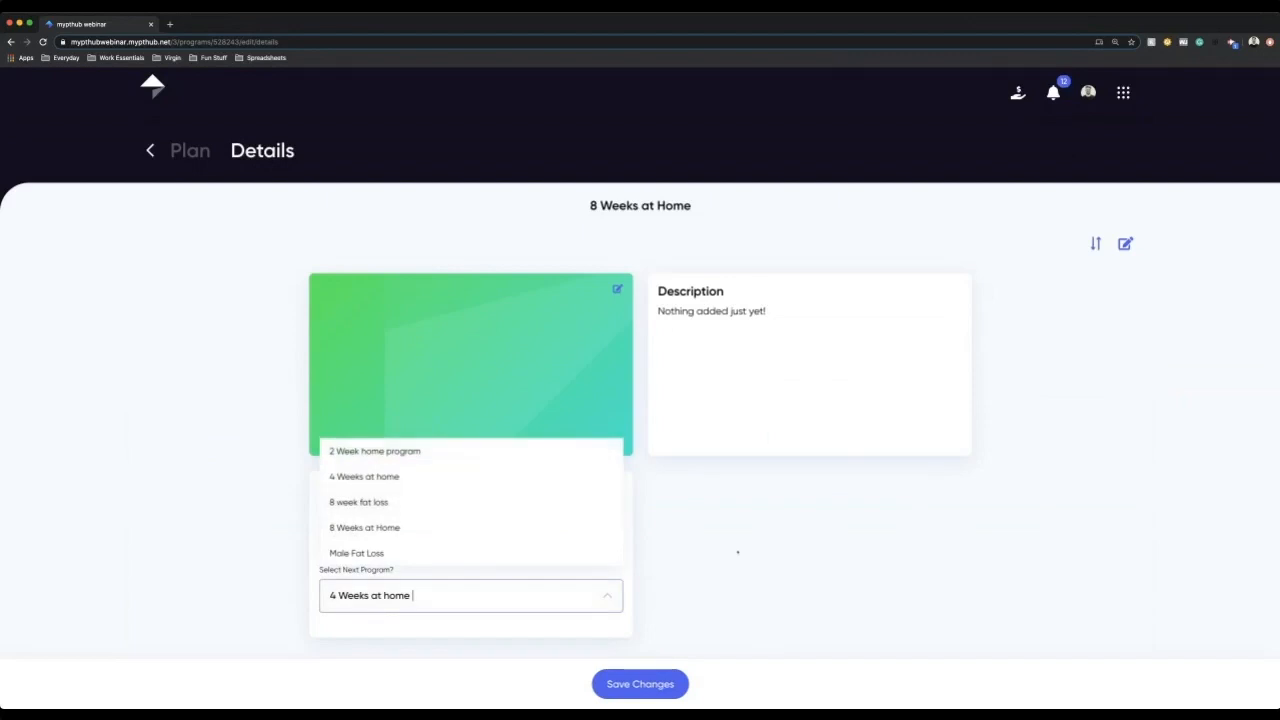
pyautogui.moveTo(588, 205); pyautogui.dragTo(713, 206)
pyautogui.click(362, 602)
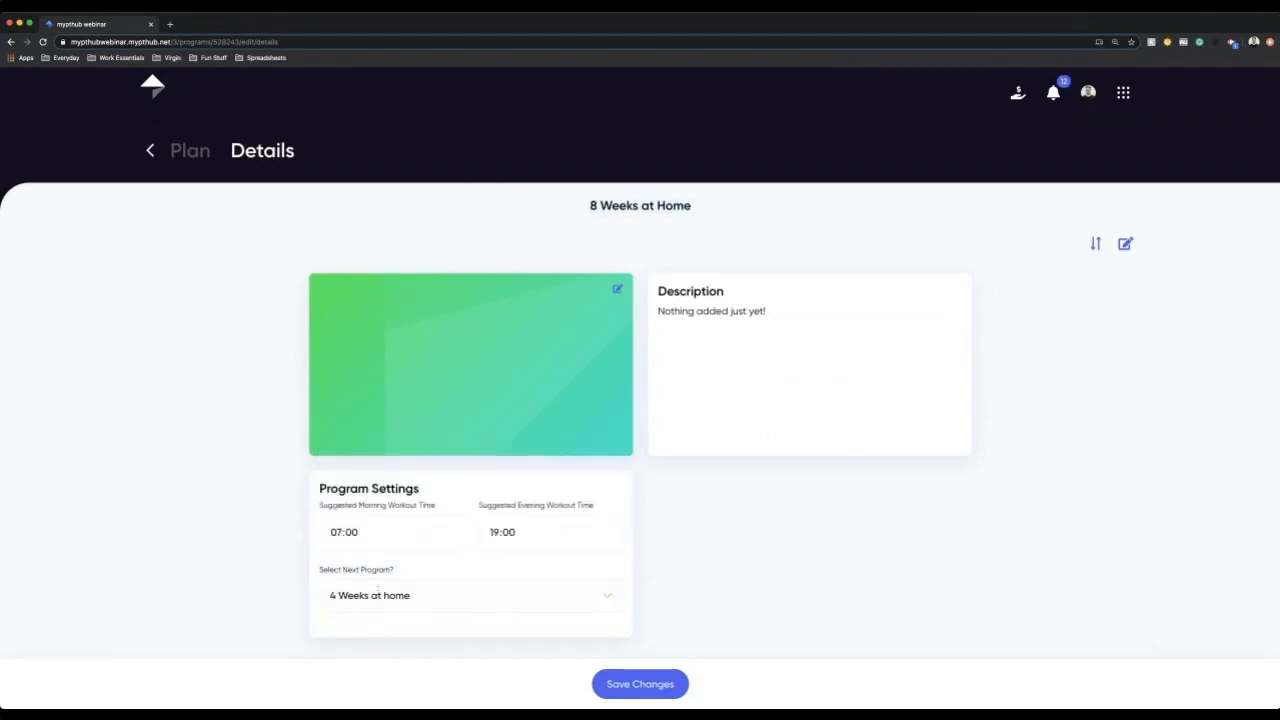
pyautogui.click(380, 482)
pyautogui.click(632, 680)
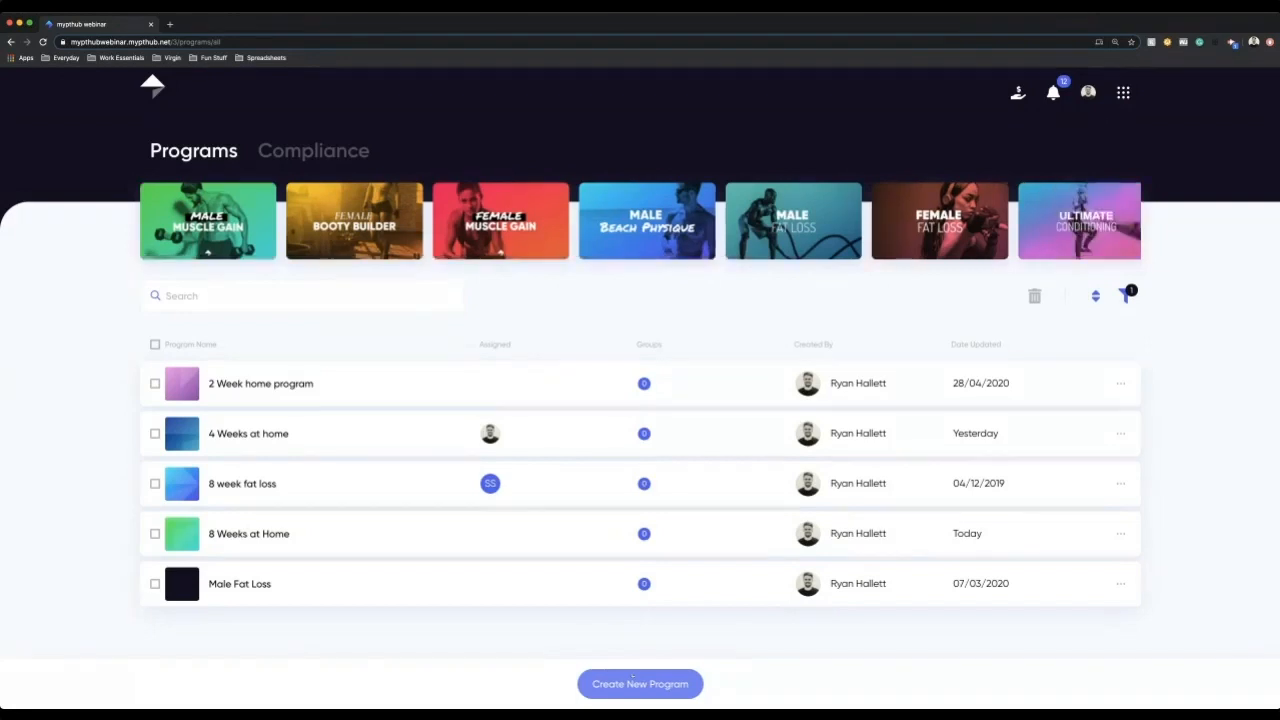
# Step: Open the client compliance overview for the programs and filter it to the Red compliance rate
pyautogui.click(285, 152)
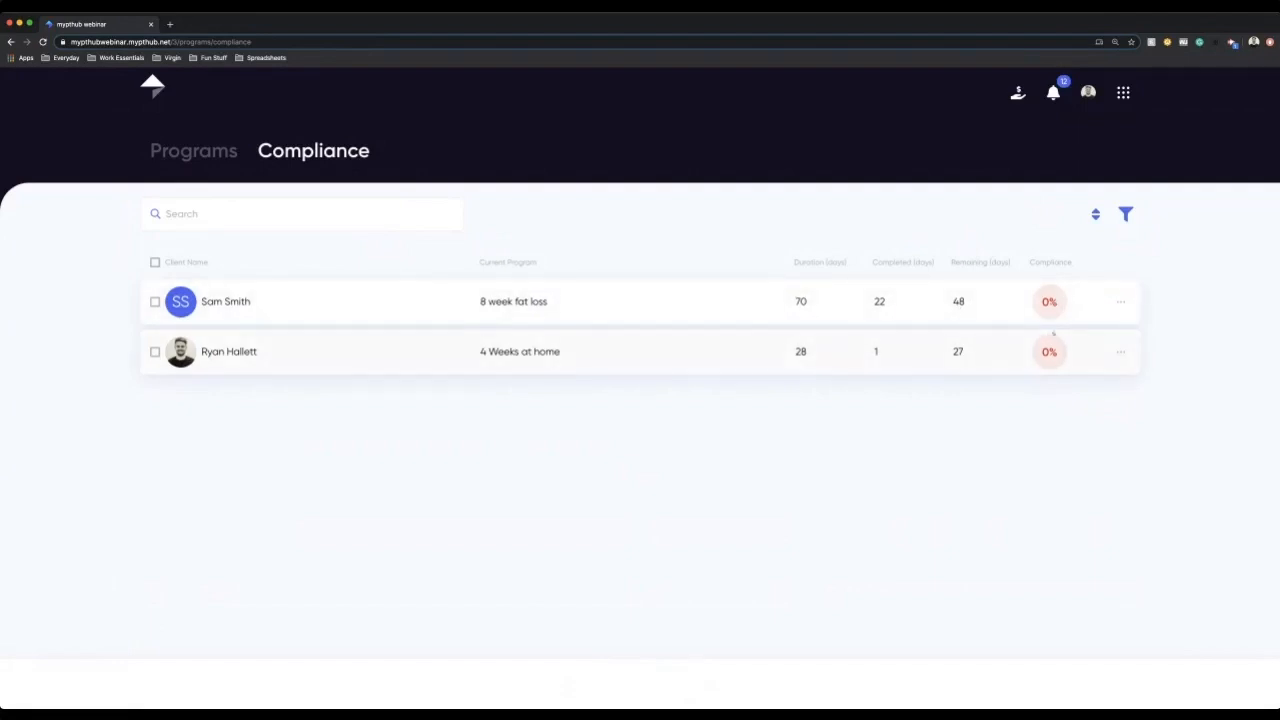
pyautogui.click(1121, 303)
pyautogui.click(1126, 215)
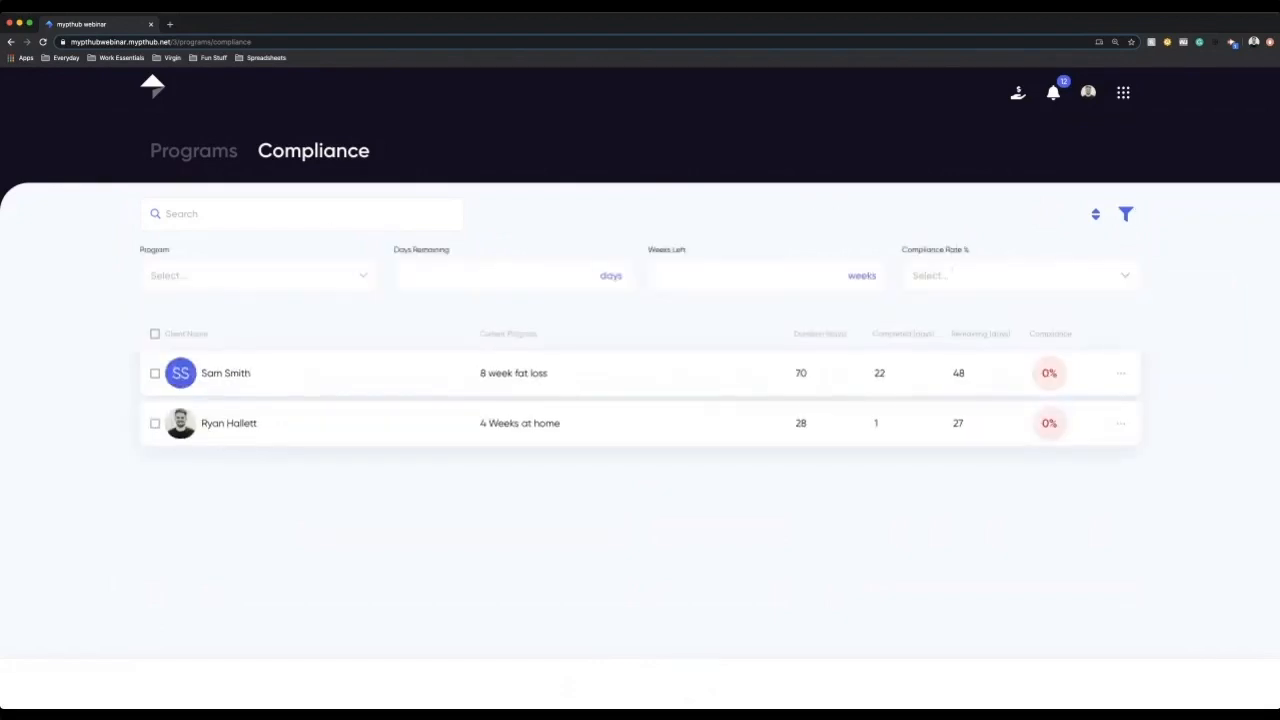
pyautogui.click(245, 275)
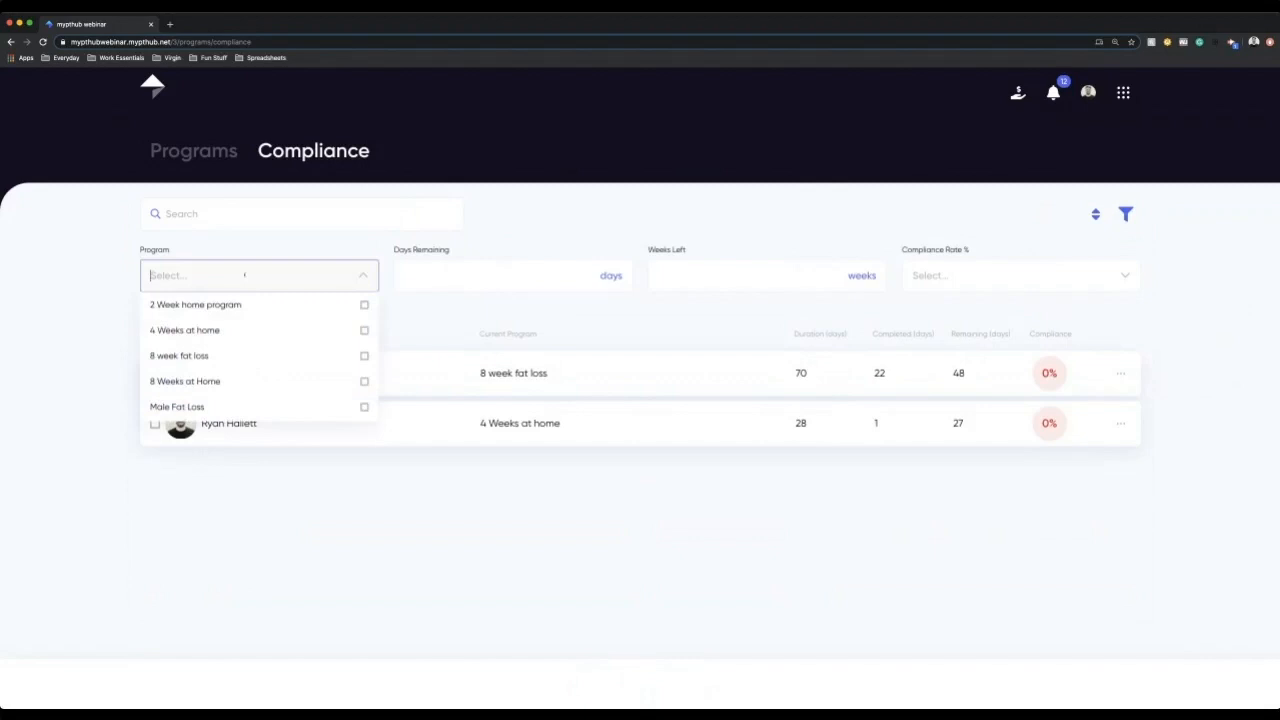
pyautogui.click(248, 304)
pyautogui.click(286, 280)
pyautogui.click(500, 276)
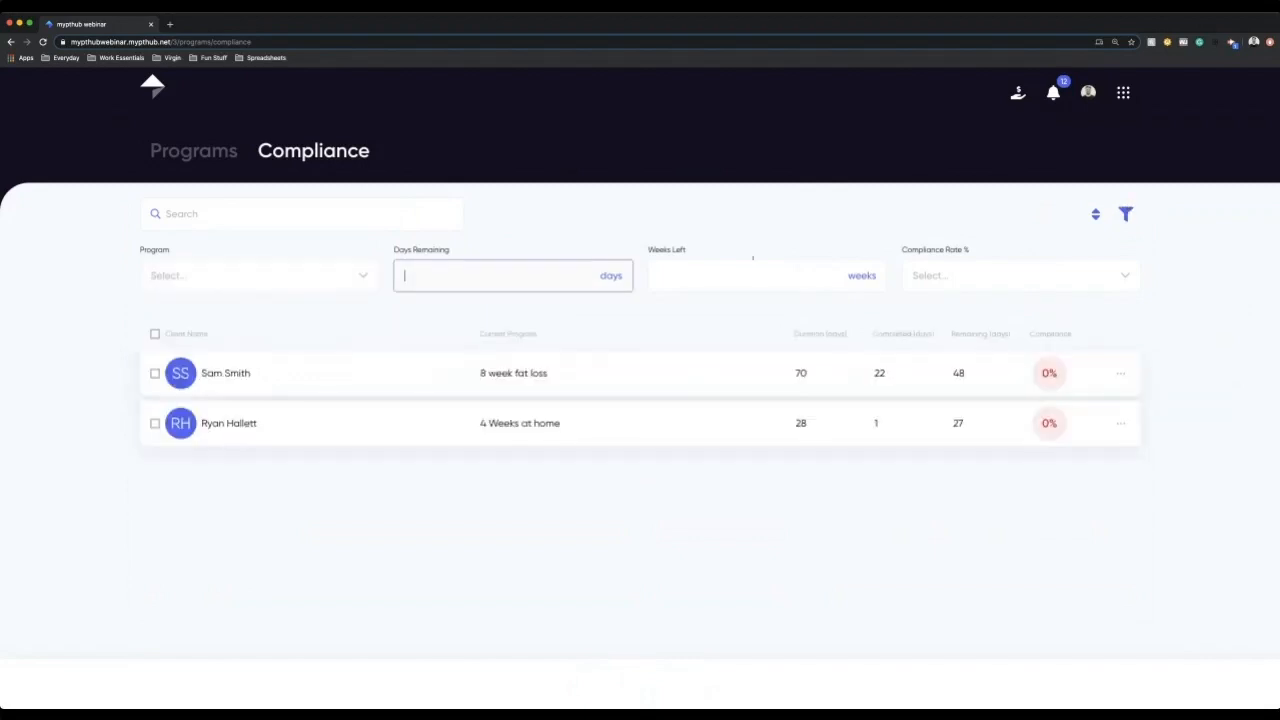
pyautogui.click(960, 276)
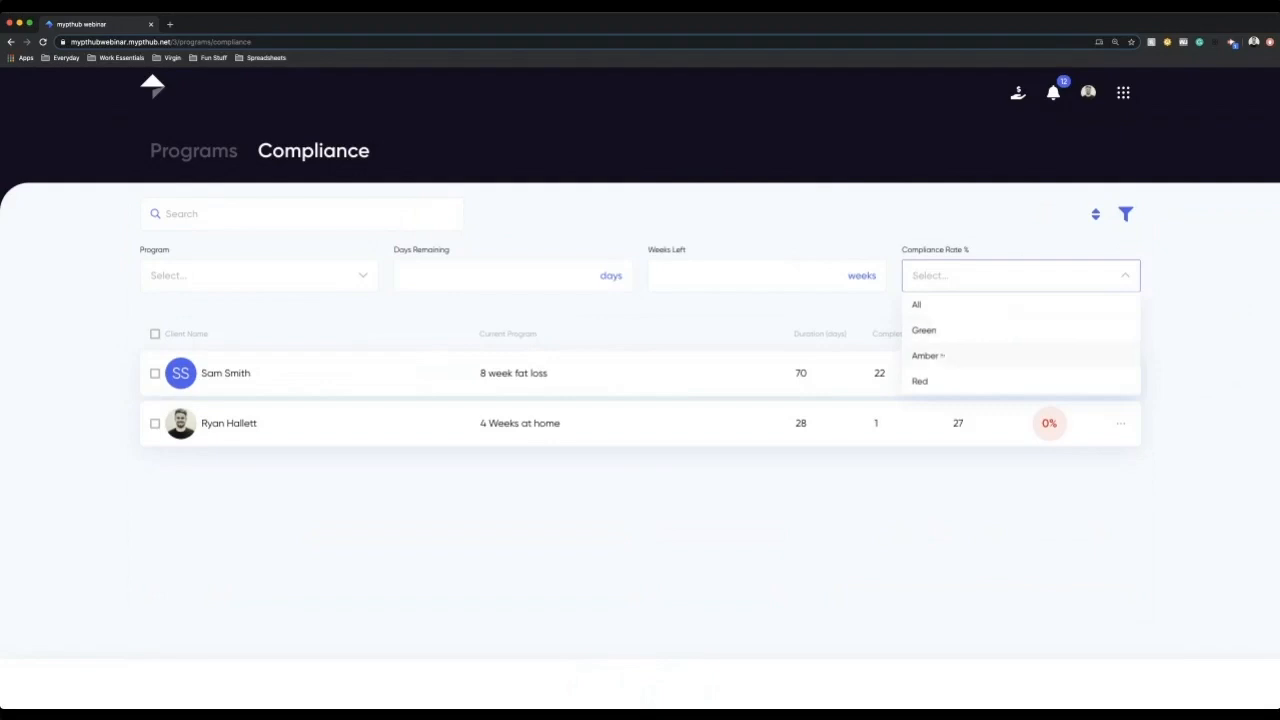
pyautogui.click(938, 381)
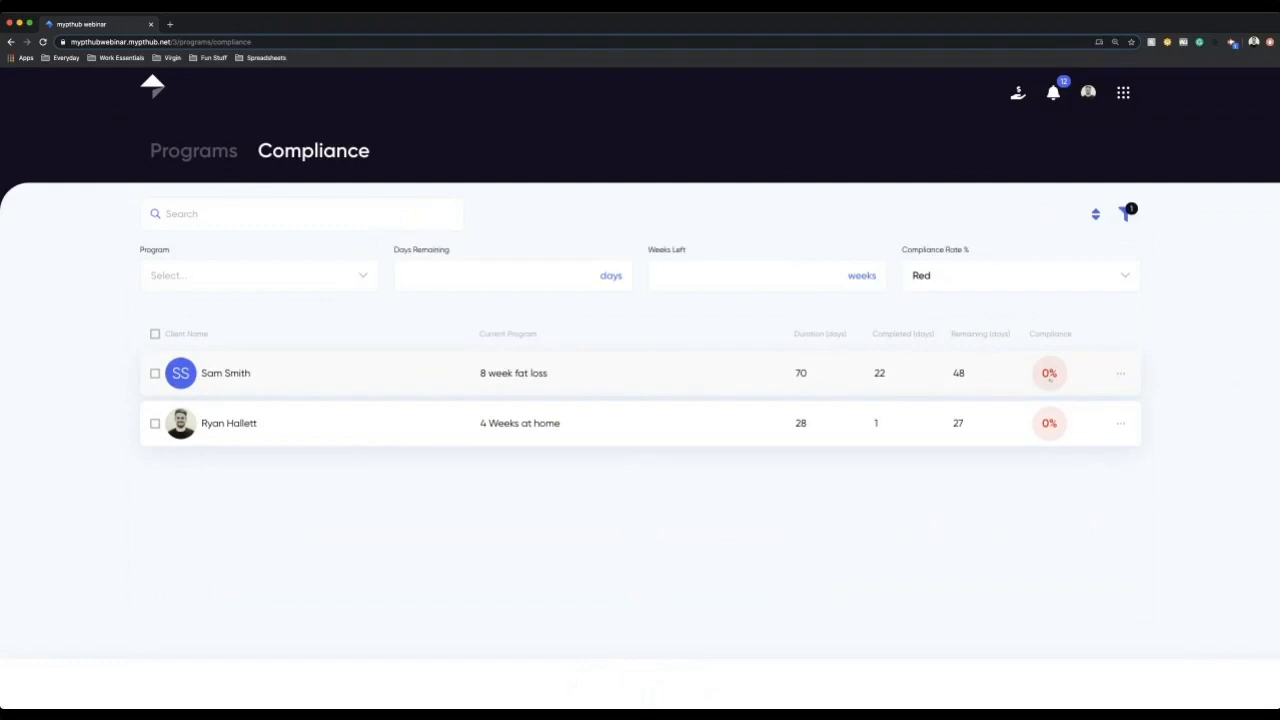
# Step: In the compliance feature settings, set the red range to under 25% and update the compliance settings
pyautogui.click(1123, 92)
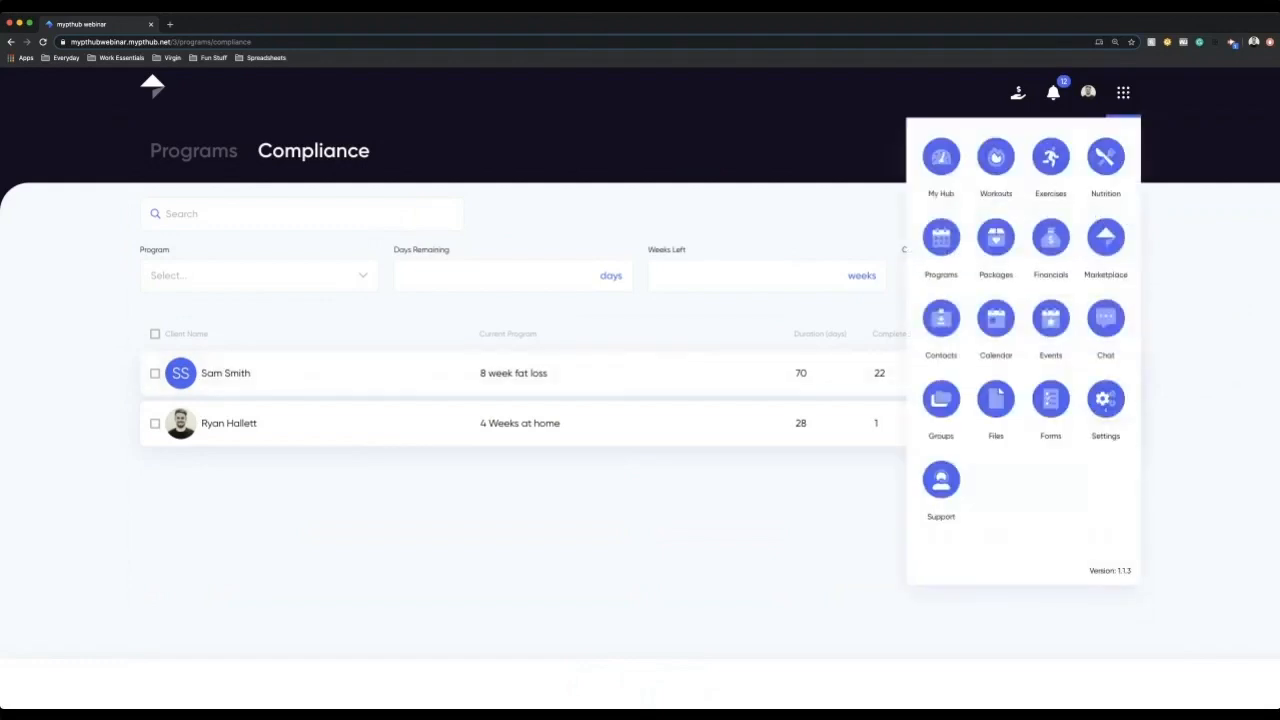
pyautogui.click(1105, 398)
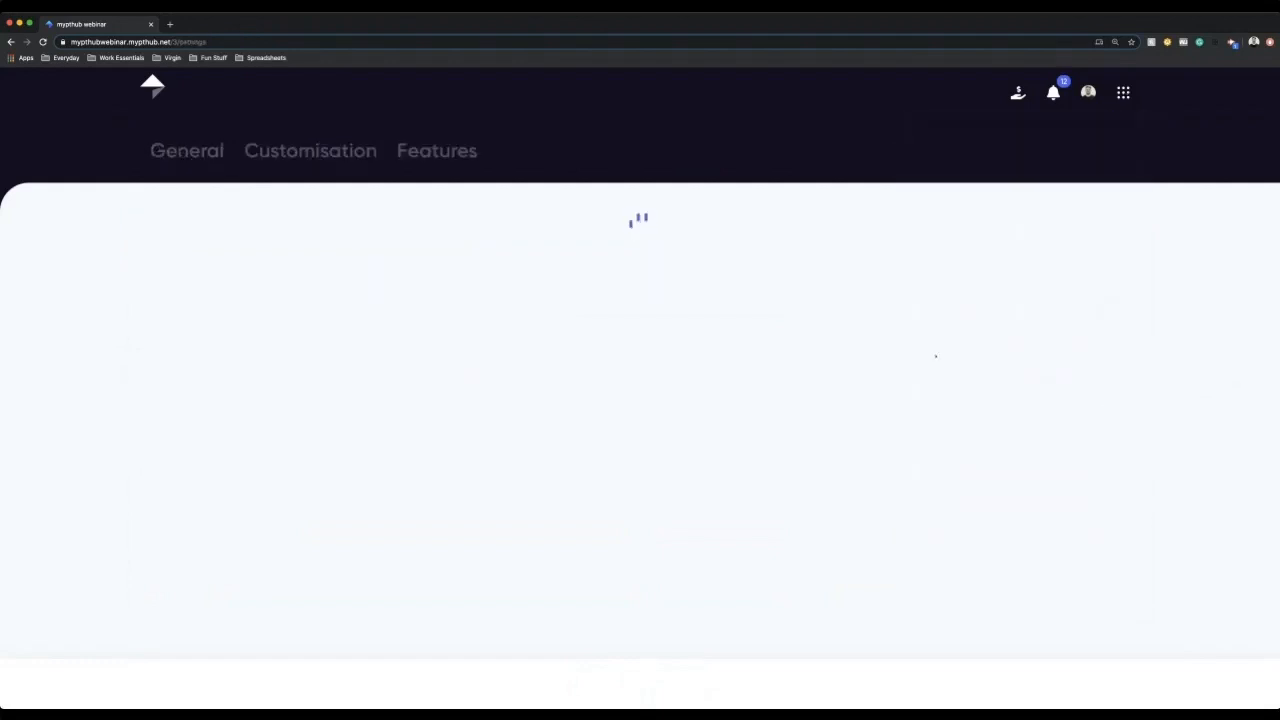
pyautogui.click(310, 150)
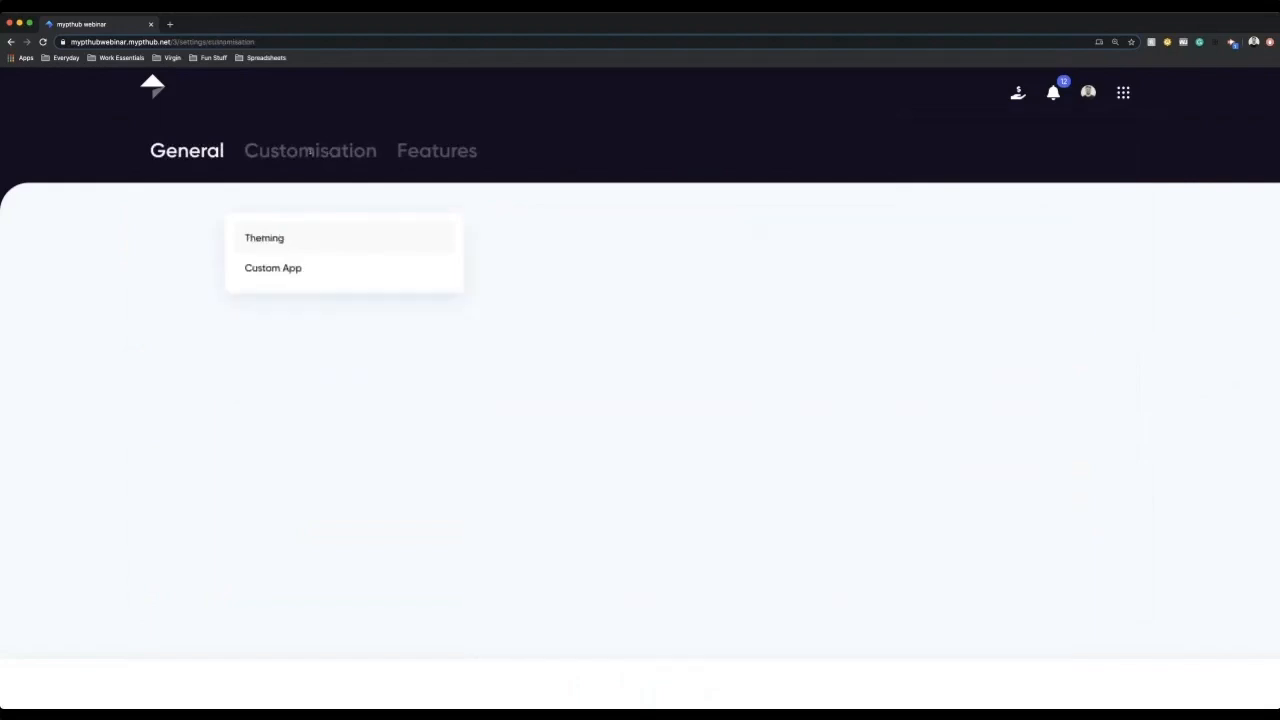
pyautogui.click(437, 150)
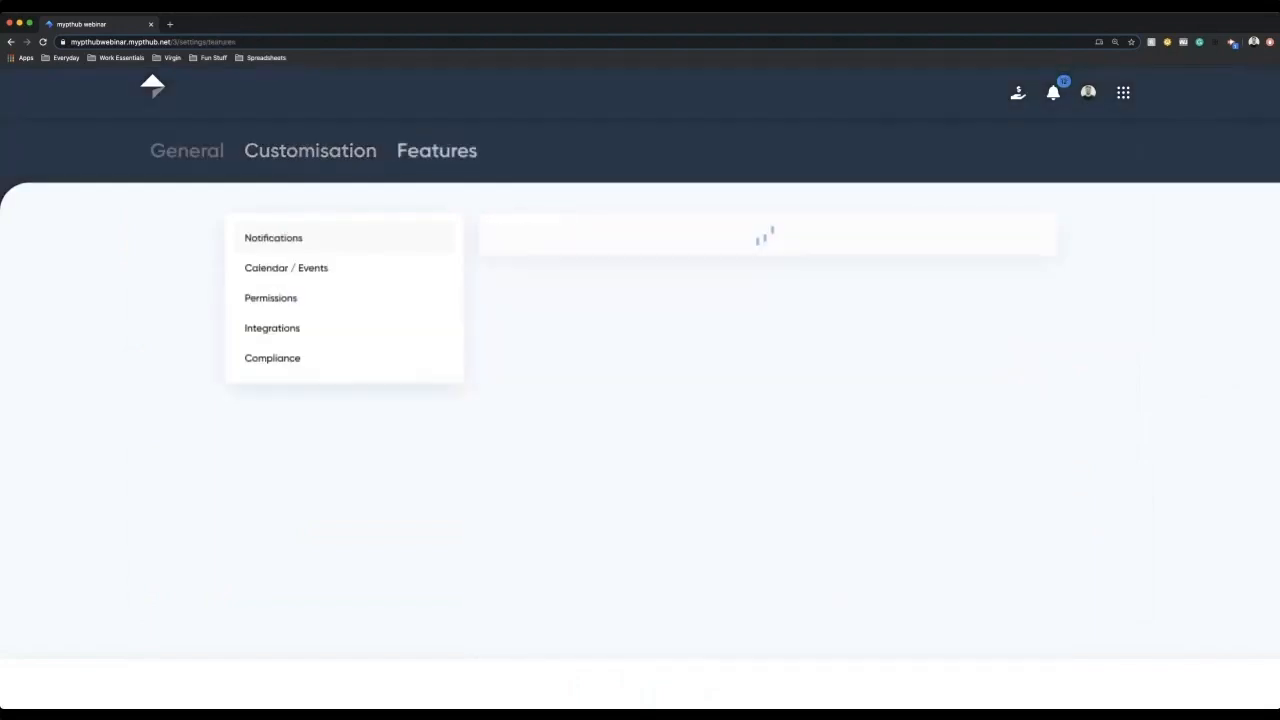
pyautogui.click(318, 362)
pyautogui.moveTo(505, 365); pyautogui.dragTo(624, 365)
pyautogui.click(748, 420)
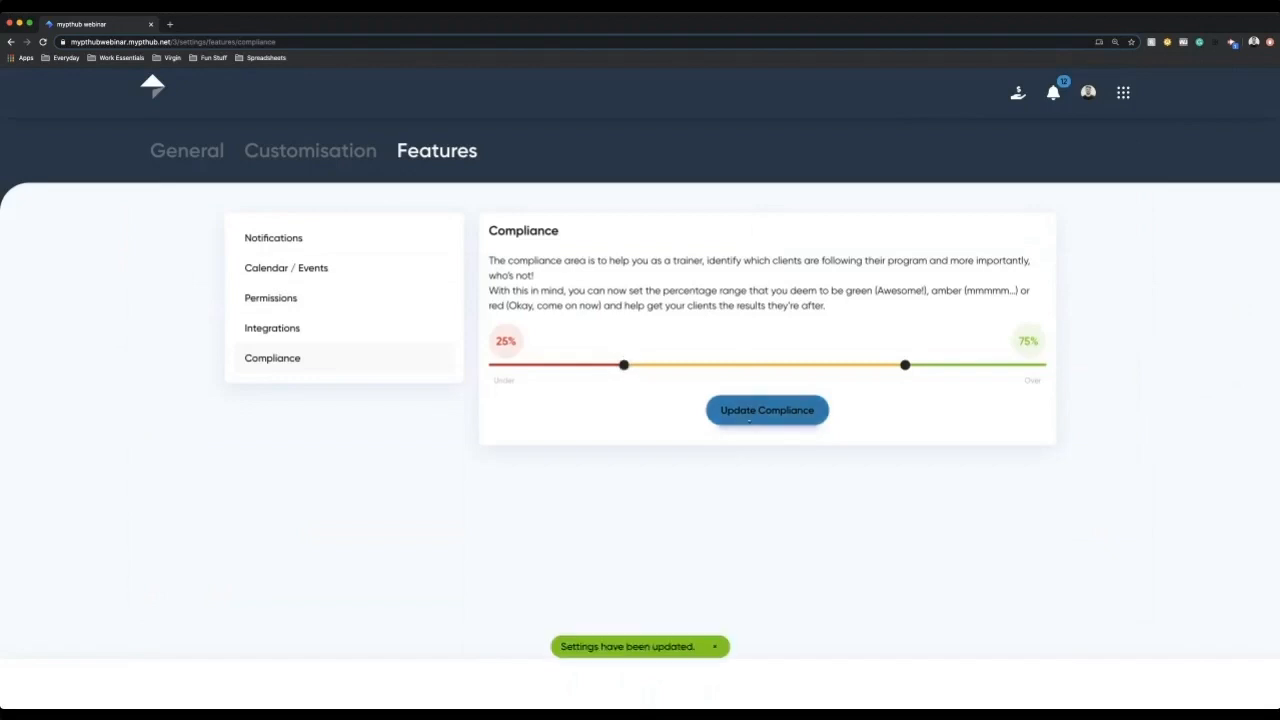
# Step: Open the My Hub dashboard and examine client compliance and the programs ending within 14 days
pyautogui.click(1133, 91)
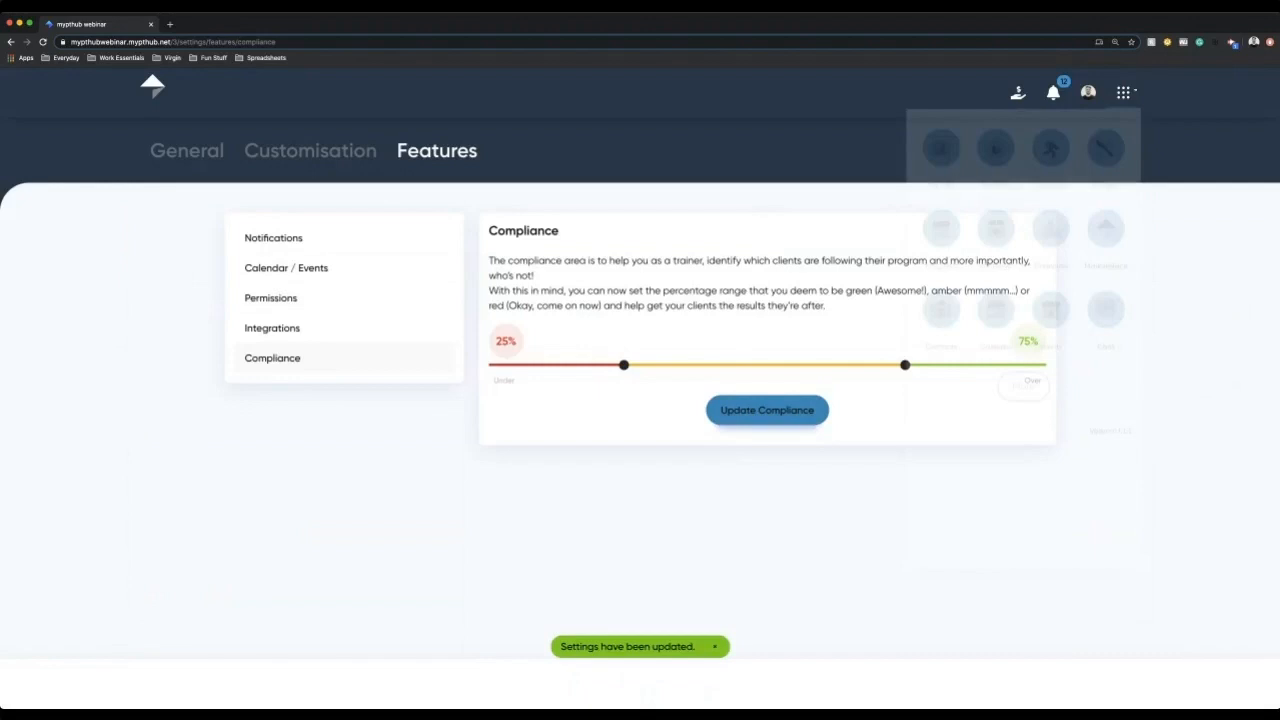
pyautogui.click(936, 155)
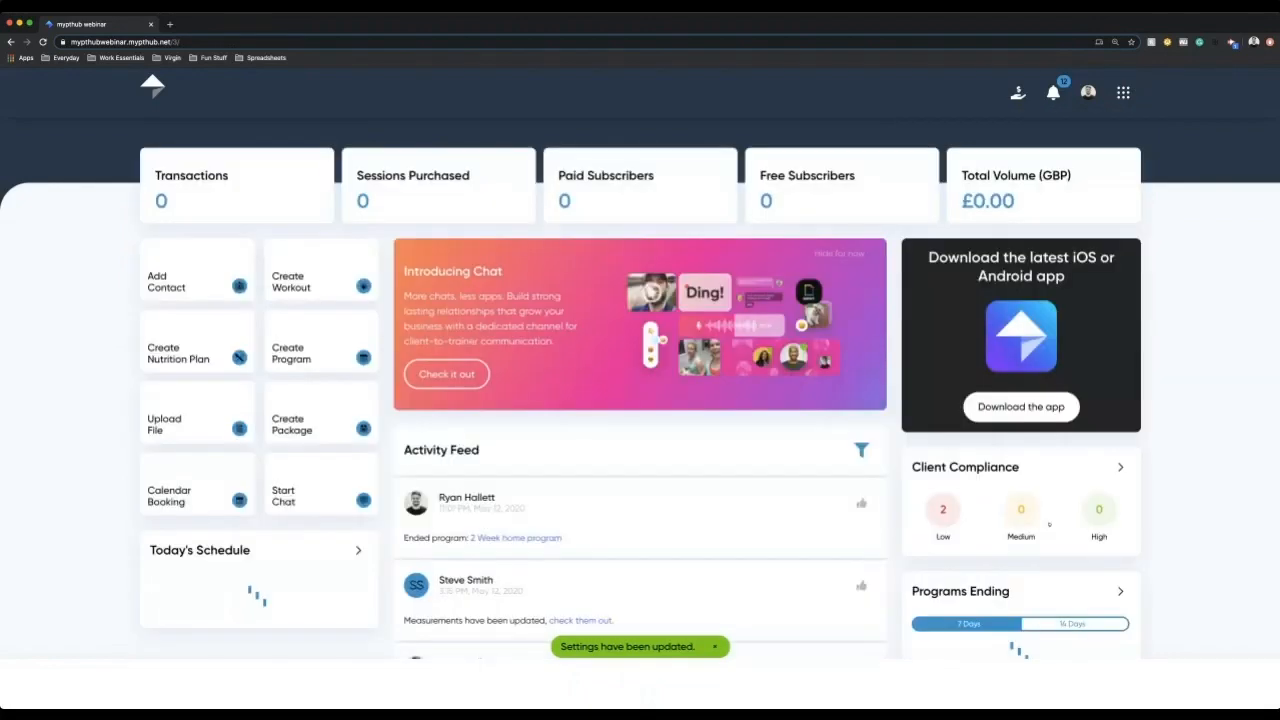
pyautogui.scroll(-2, 1048, 523)
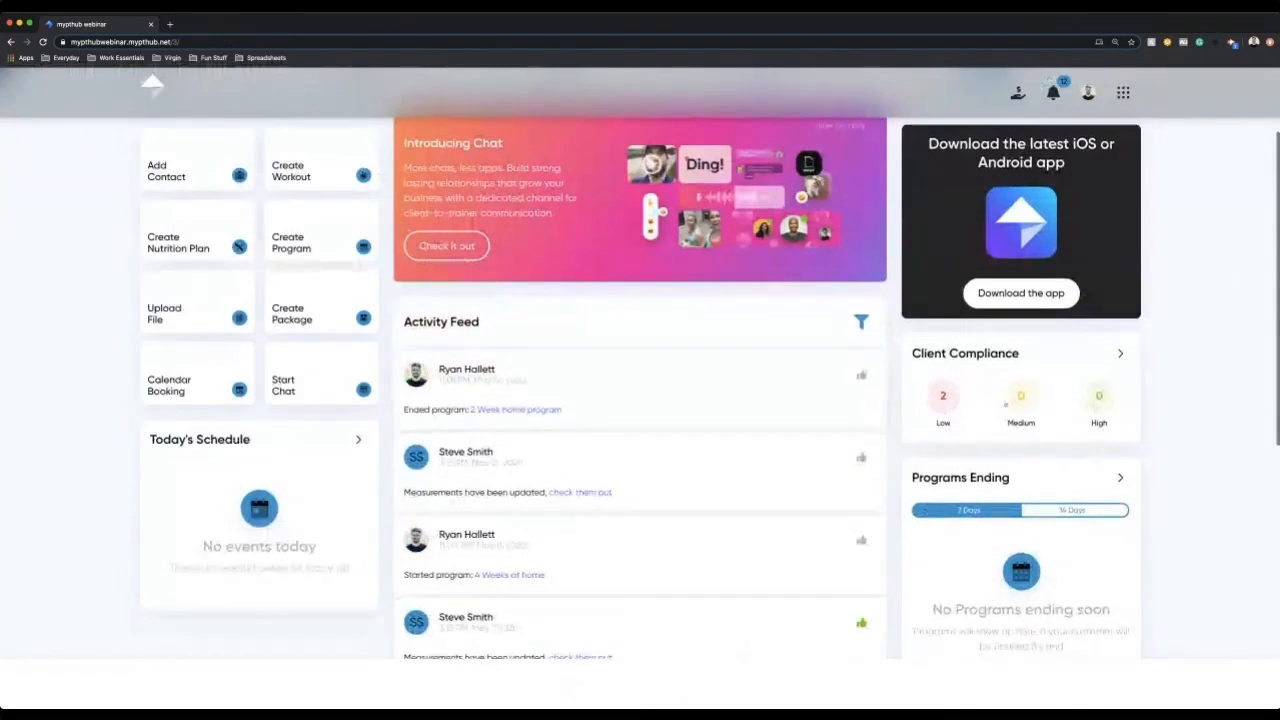
pyautogui.scroll(-2, 1176, 530)
pyautogui.scroll(-1, 1176, 530)
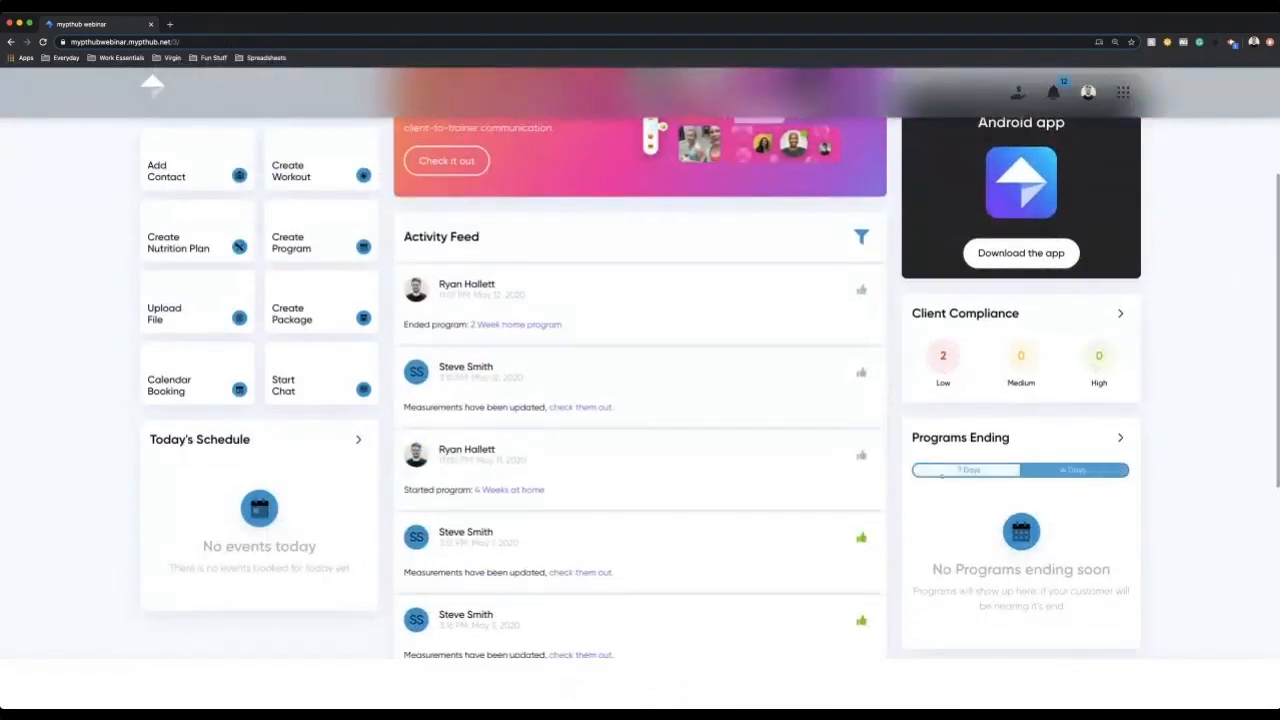
pyautogui.click(1062, 472)
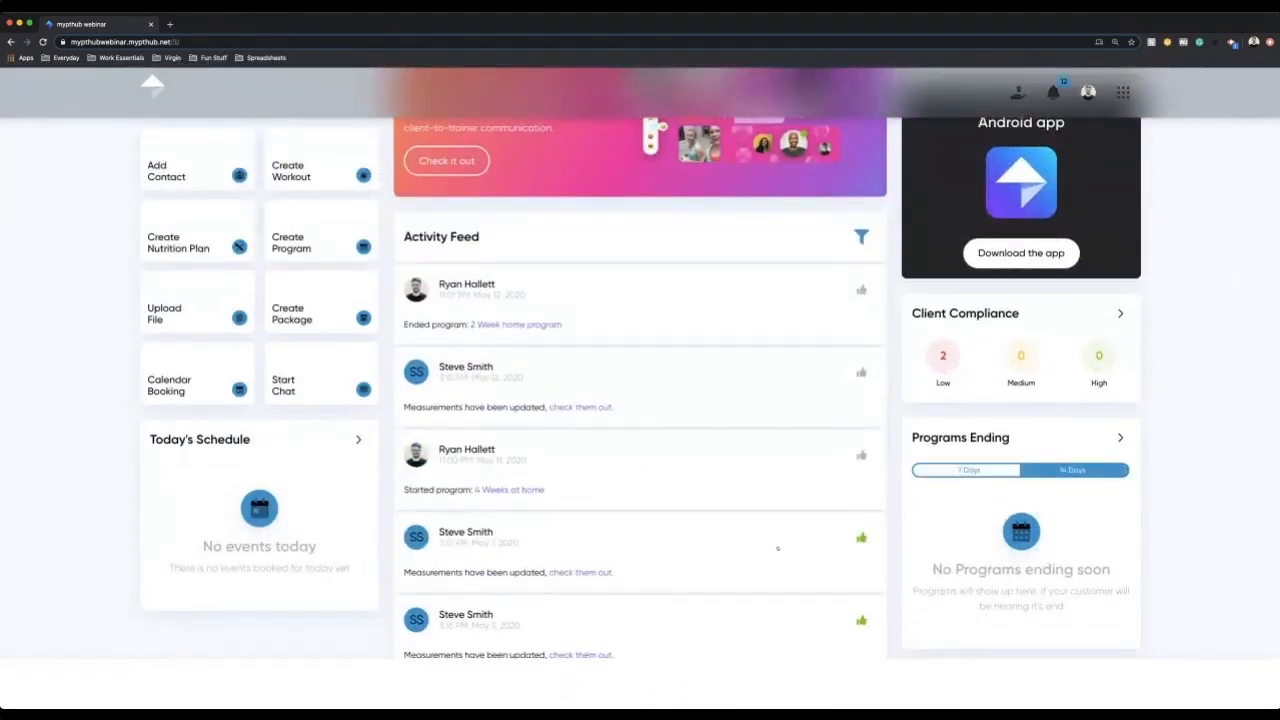